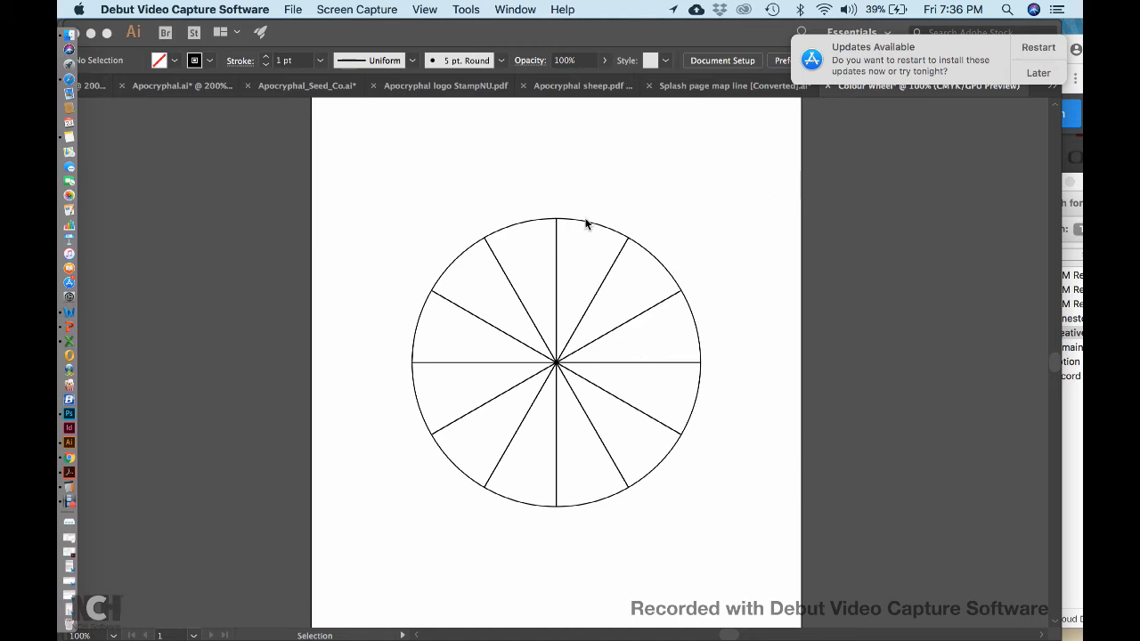
# Step: Display the colour swatches and fill the wheel's wedge between twelve and one o'clock with yellow
pyautogui.click(576, 264)
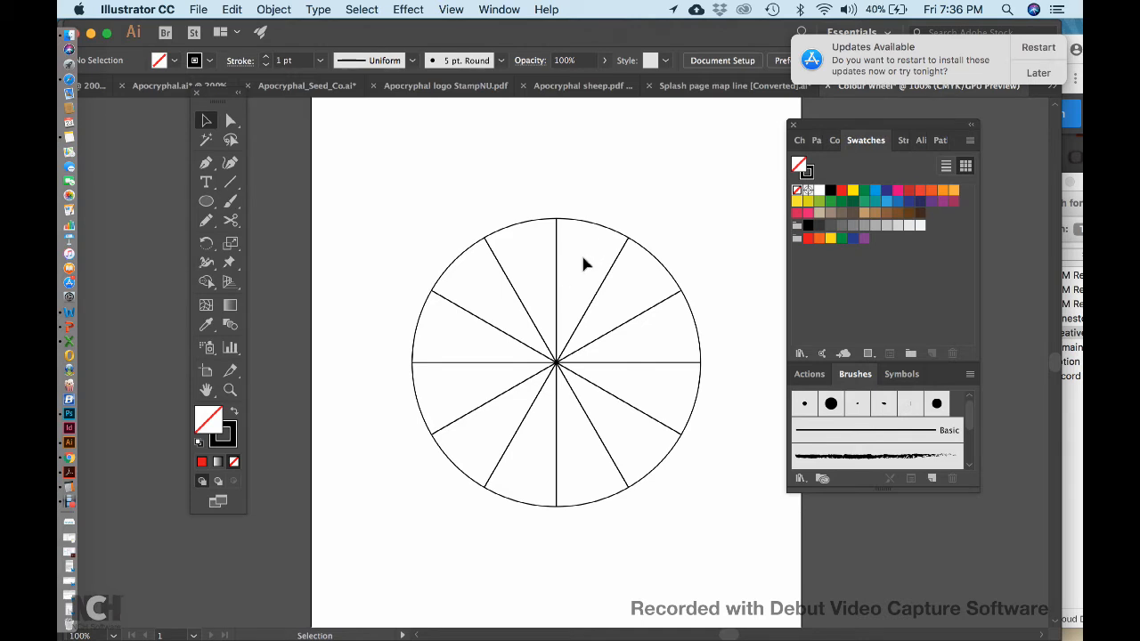
pyautogui.click(206, 423)
pyautogui.click(581, 228)
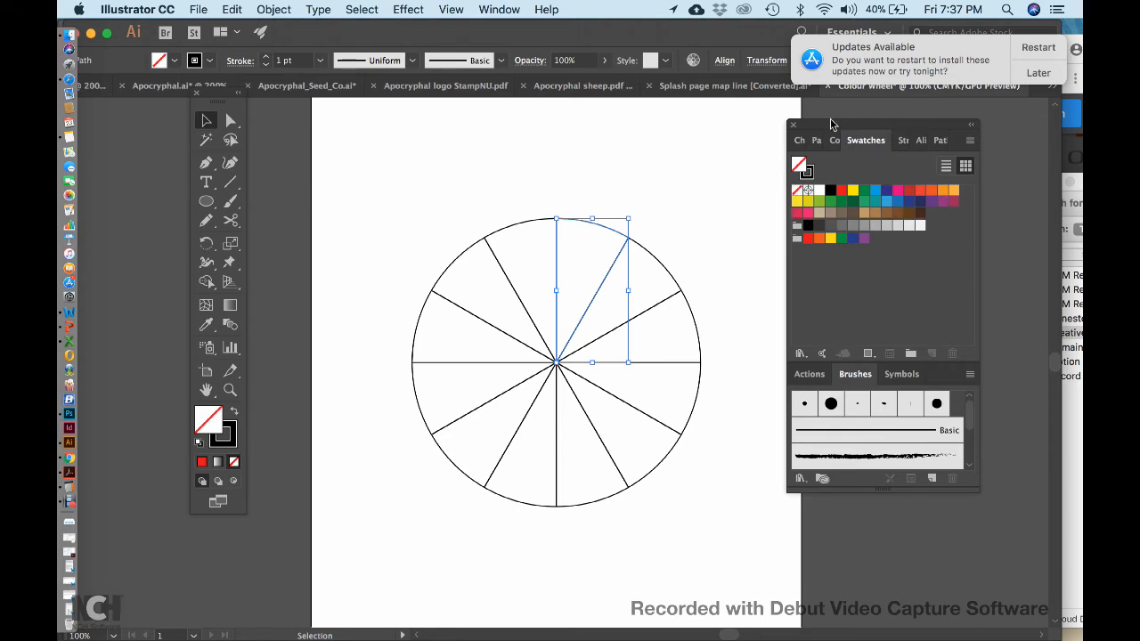
pyautogui.click(792, 124)
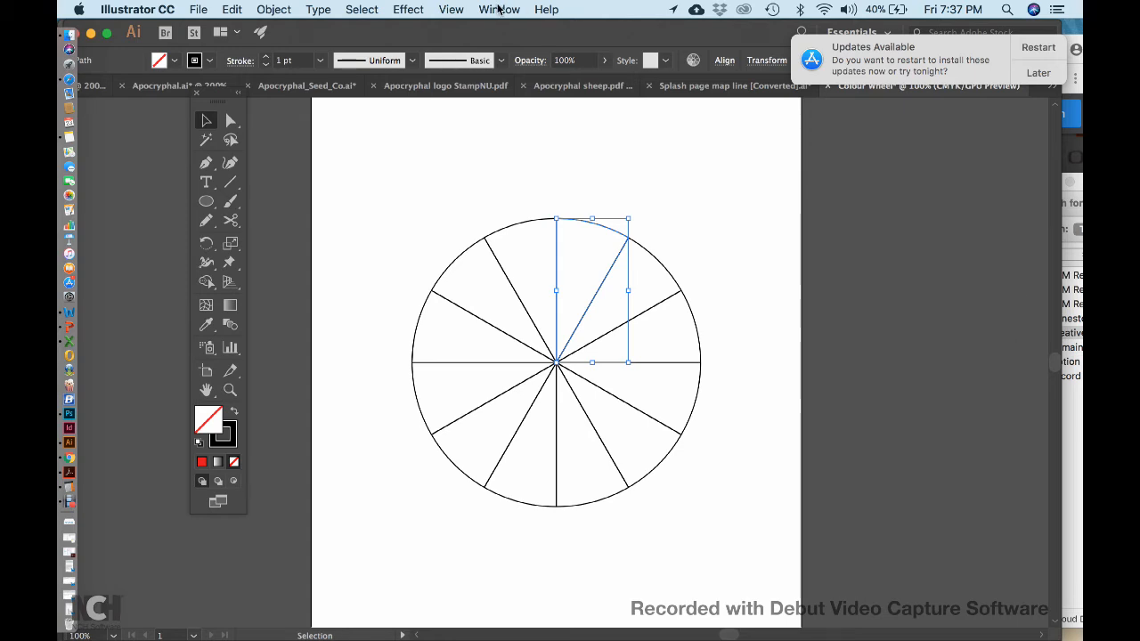
pyautogui.click(499, 9)
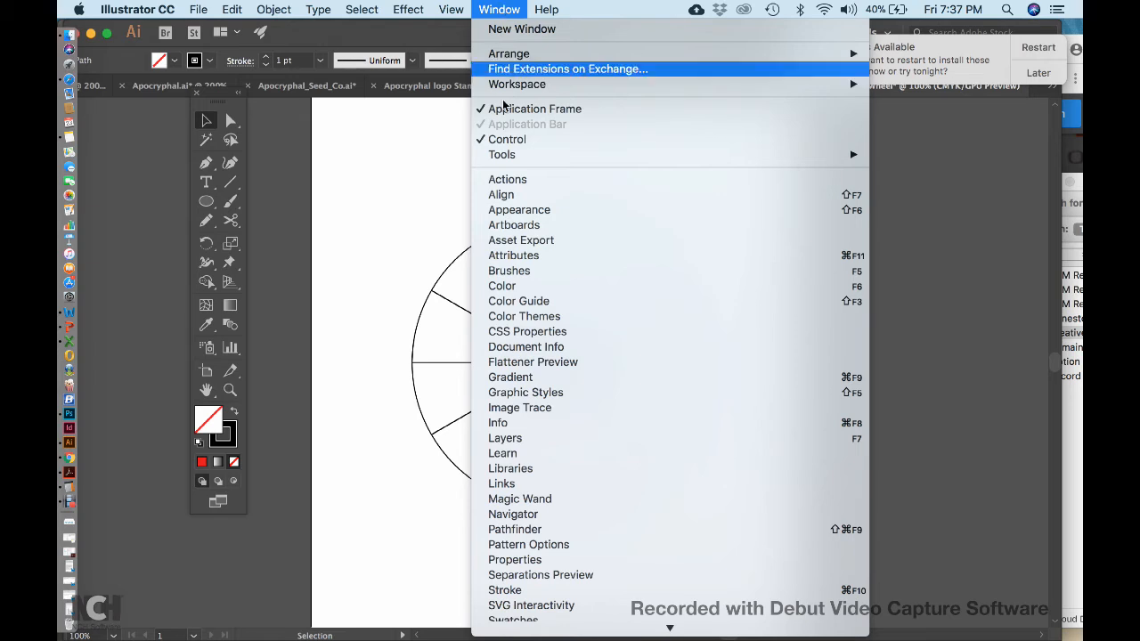
pyautogui.scroll(-5, 489, 410)
pyautogui.scroll(-3, 489, 410)
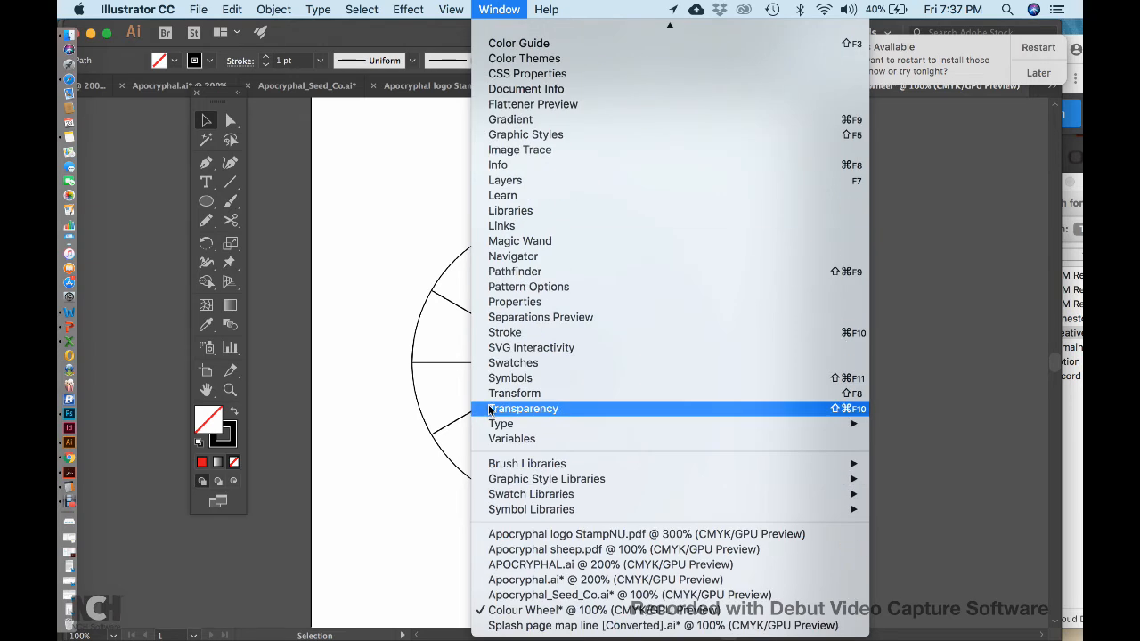
pyautogui.click(512, 362)
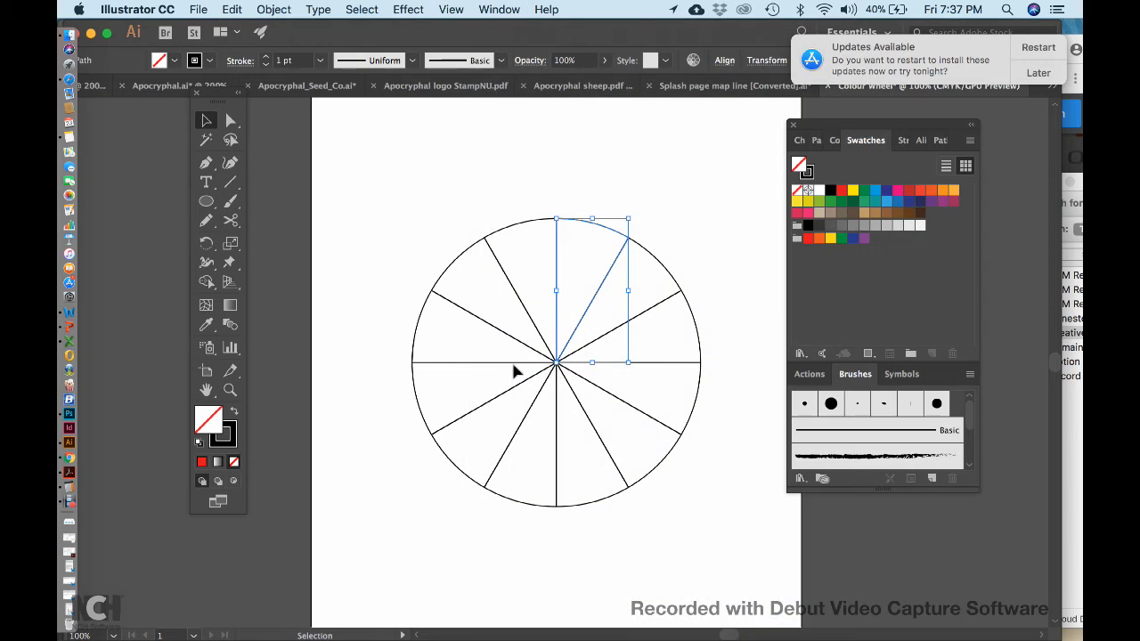
pyautogui.click(851, 191)
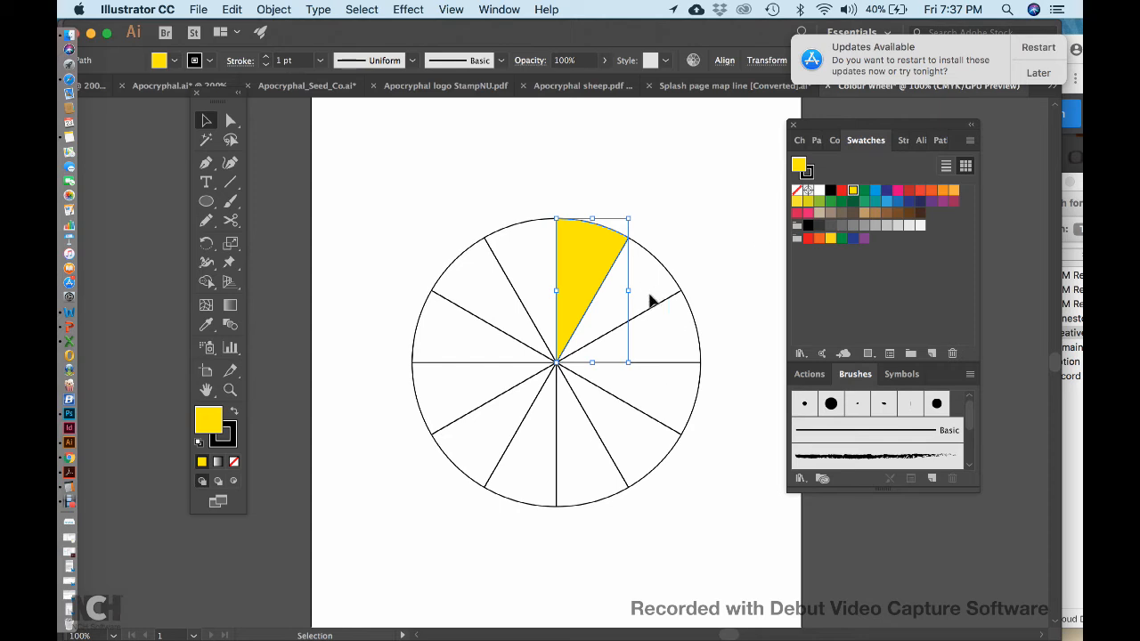
# Step: Fill the wedge between four and five o'clock with dark red and the one between eight and nine o'clock with blue C=85 M=50 Y=0 K=0
pyautogui.click(635, 453)
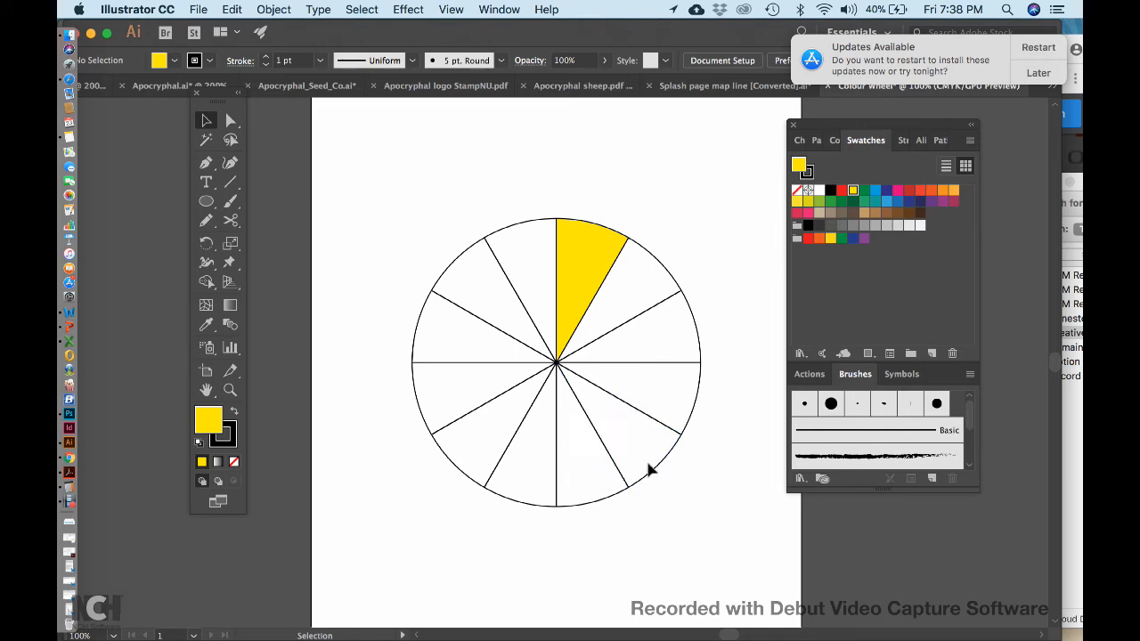
pyautogui.click(649, 474)
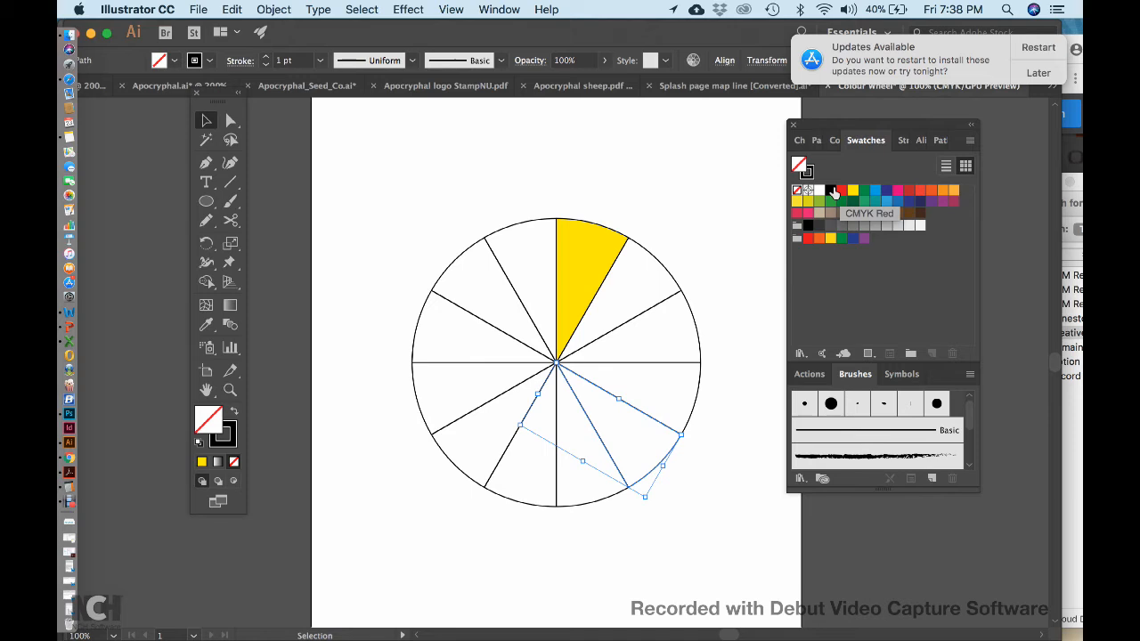
pyautogui.click(904, 193)
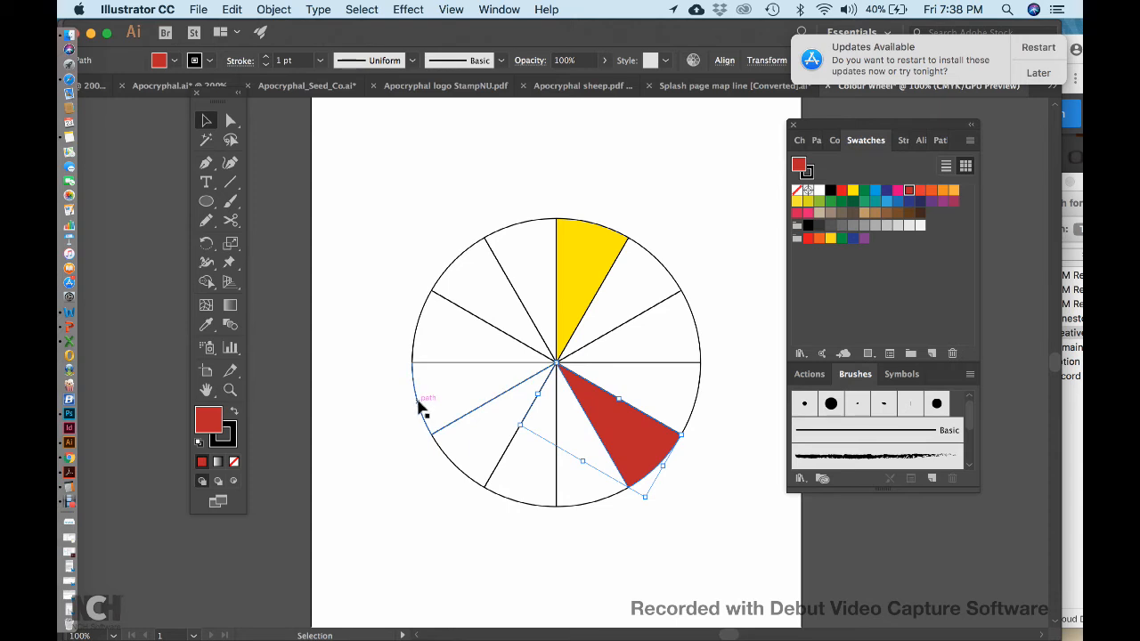
pyautogui.click(415, 401)
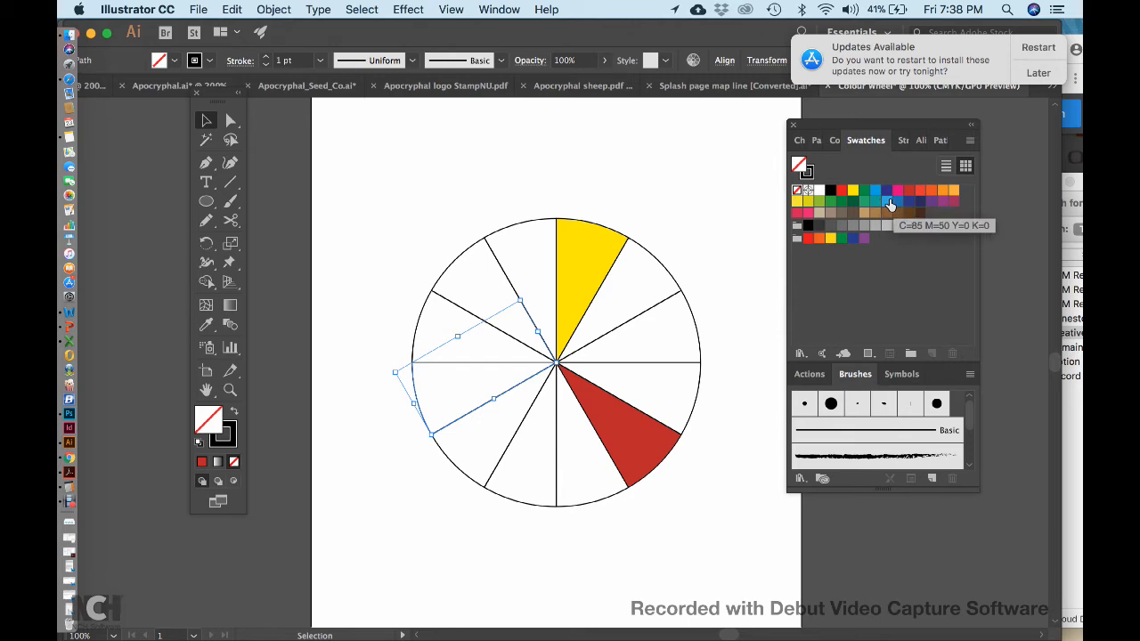
pyautogui.click(889, 202)
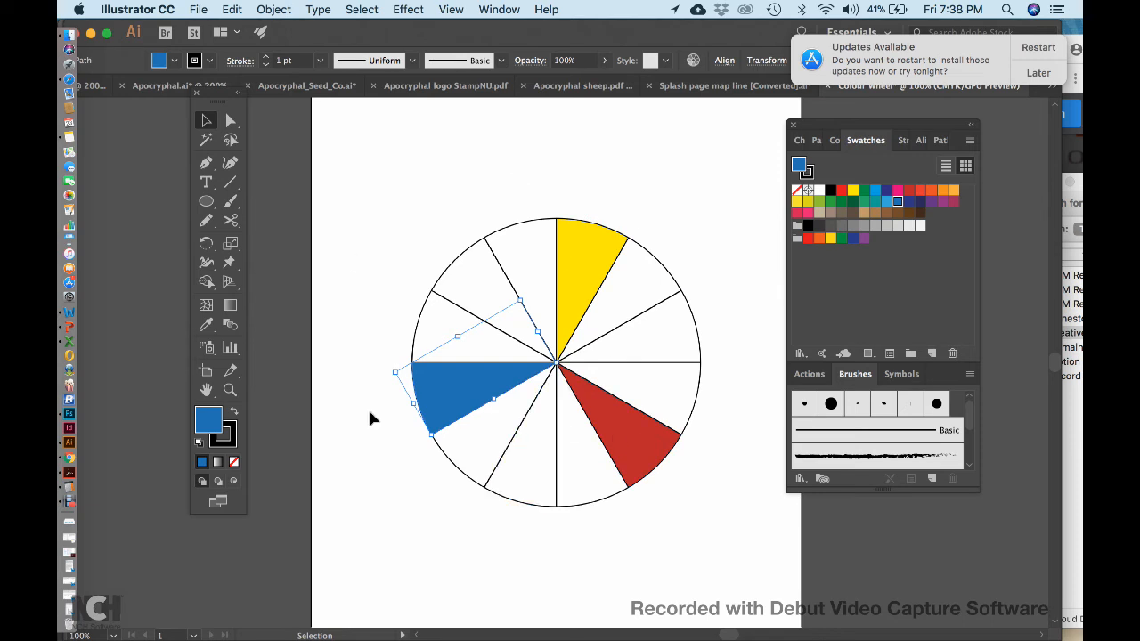
pyautogui.click(699, 204)
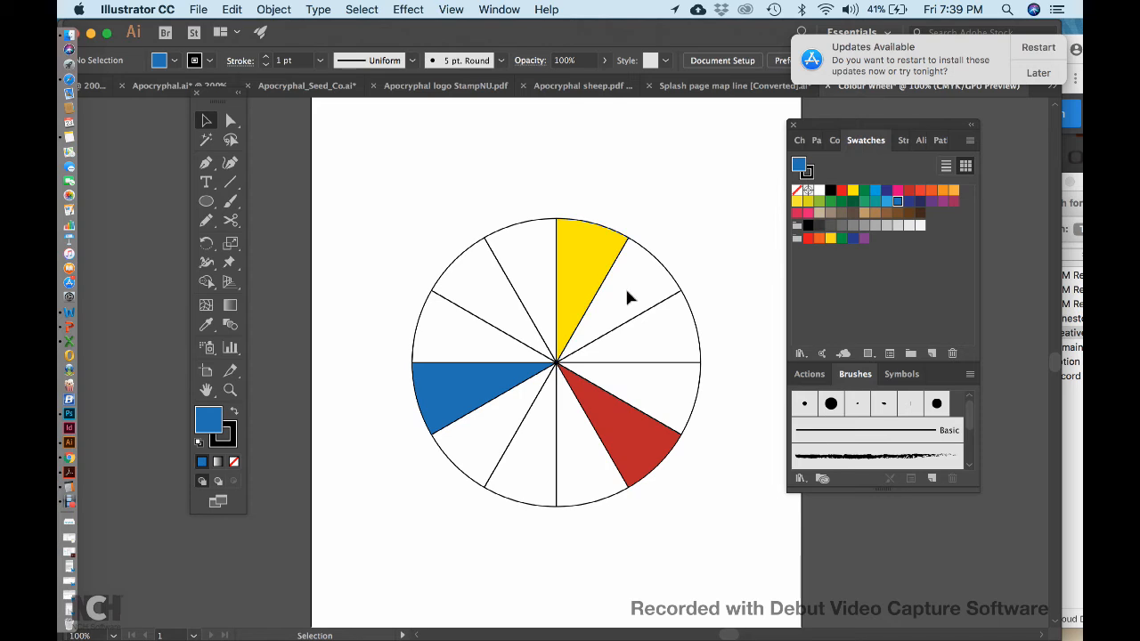
# Step: Copy the yellow, red and blue wedges together
pyautogui.click(581, 269)
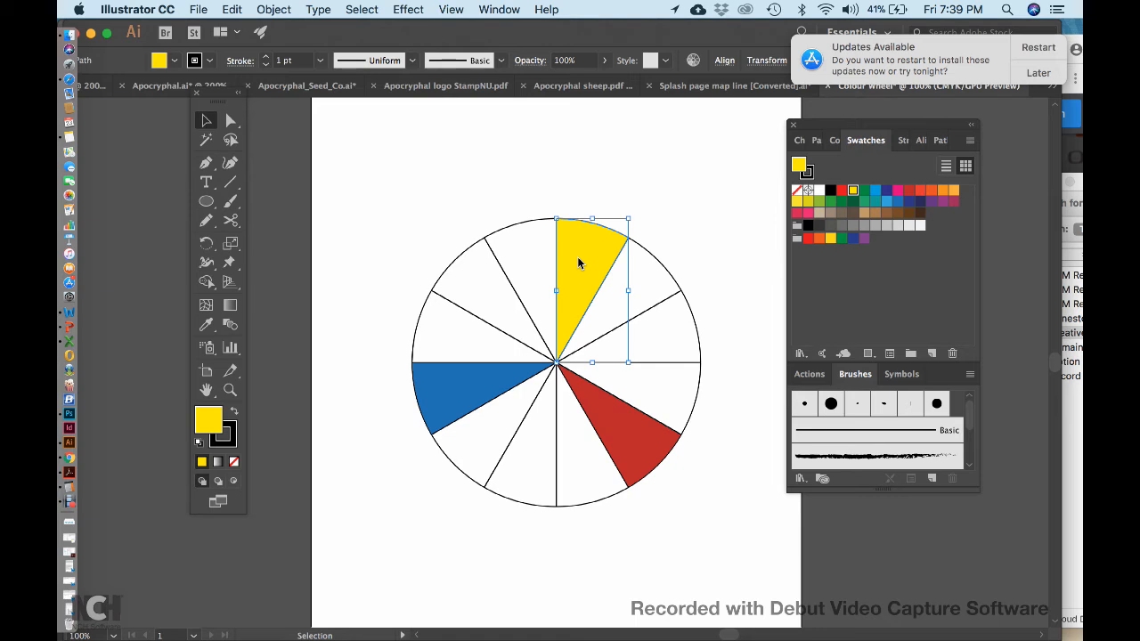
pyautogui.keyDown('shift'); pyautogui.click(630, 443); pyautogui.keyUp('shift')
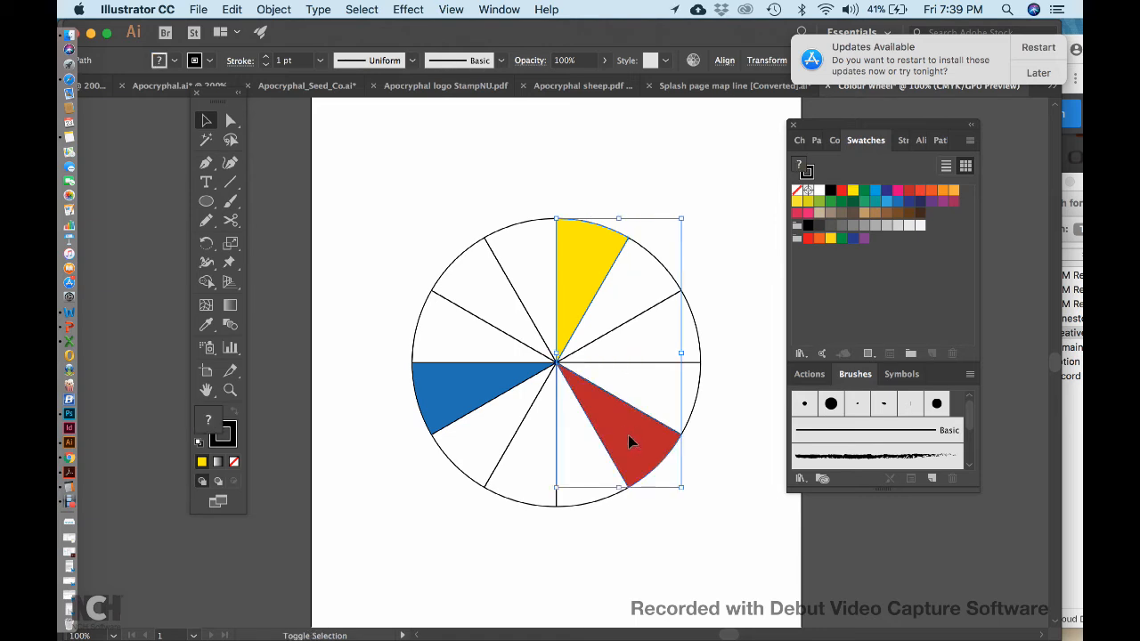
pyautogui.keyDown('shift'); pyautogui.click(448, 390); pyautogui.keyUp('shift')
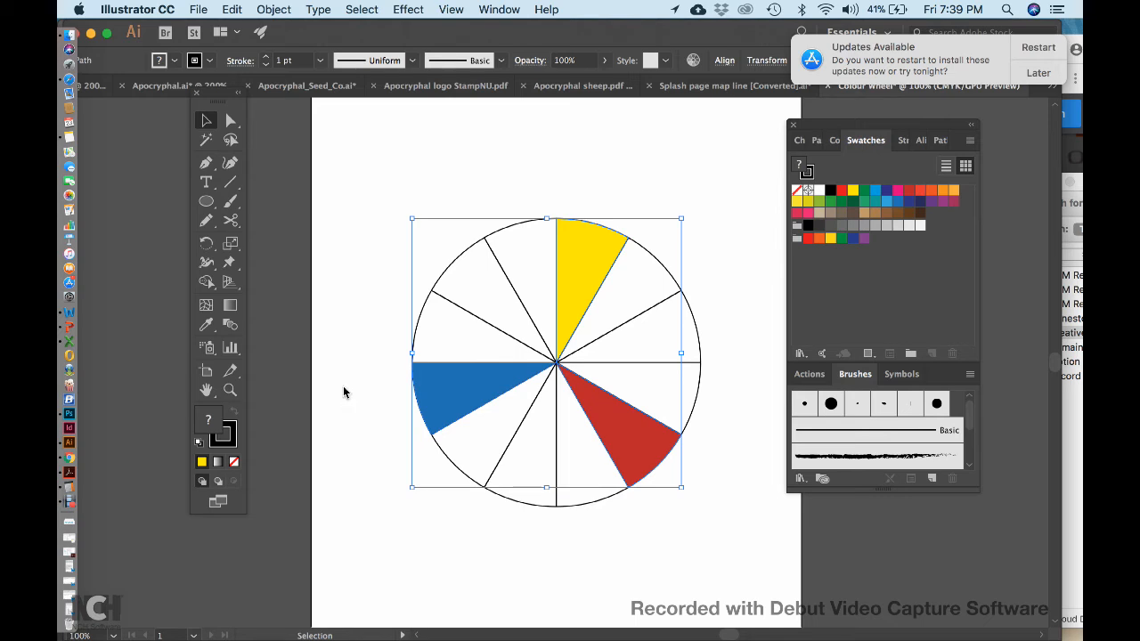
pyautogui.press('a')
pyautogui.press('v')
pyautogui.press('a')
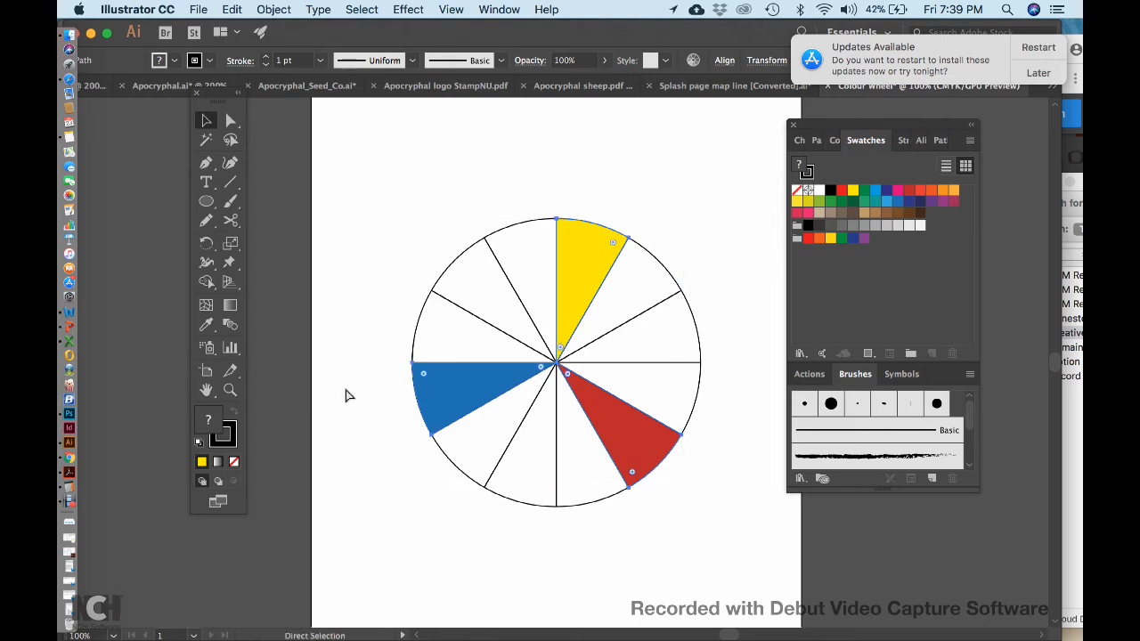
pyautogui.press('v')
# Step: Postpone the system update by an hour and create an 8.5 x 11 in Letter document named Primary colours
pyautogui.press('super+n')
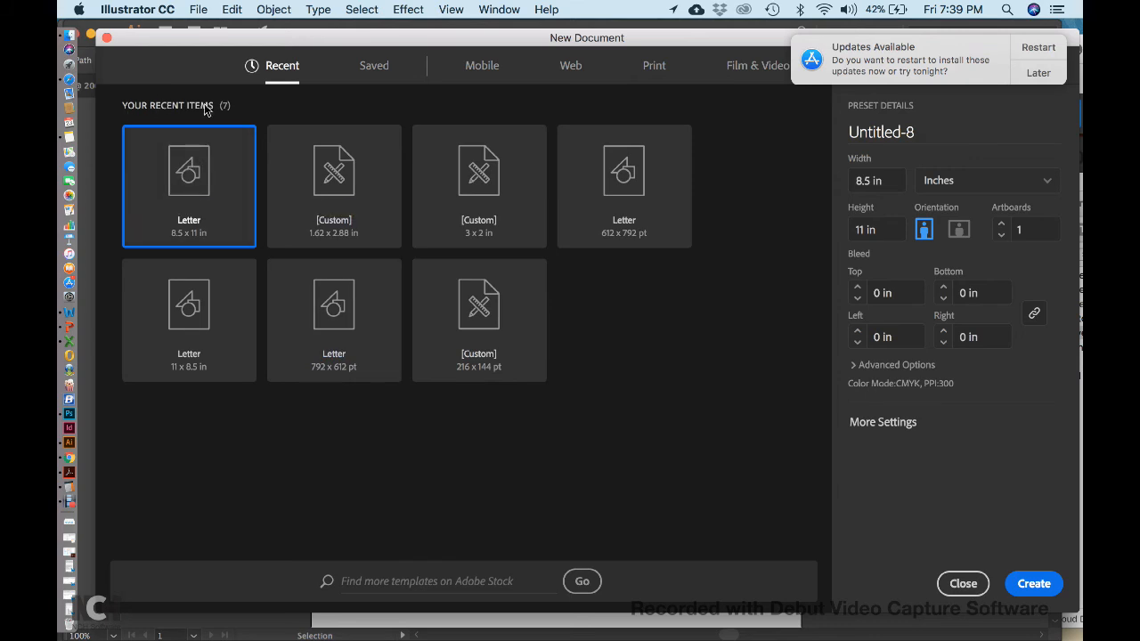
pyautogui.click(1039, 72)
pyautogui.click(953, 101)
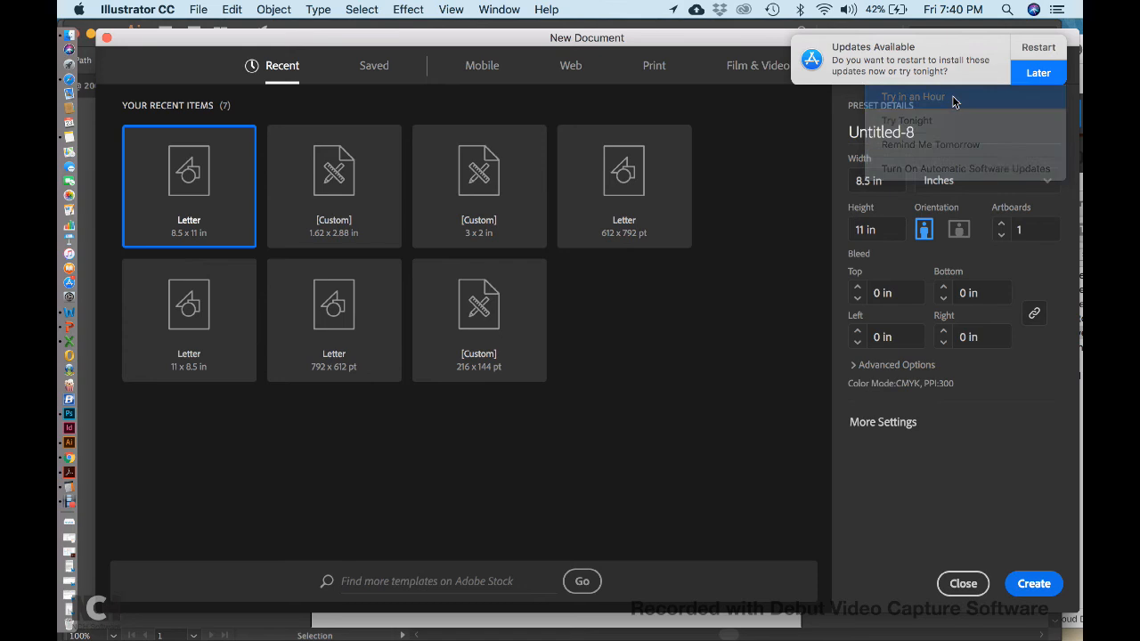
pyautogui.moveTo(932, 132); pyautogui.dragTo(826, 134)
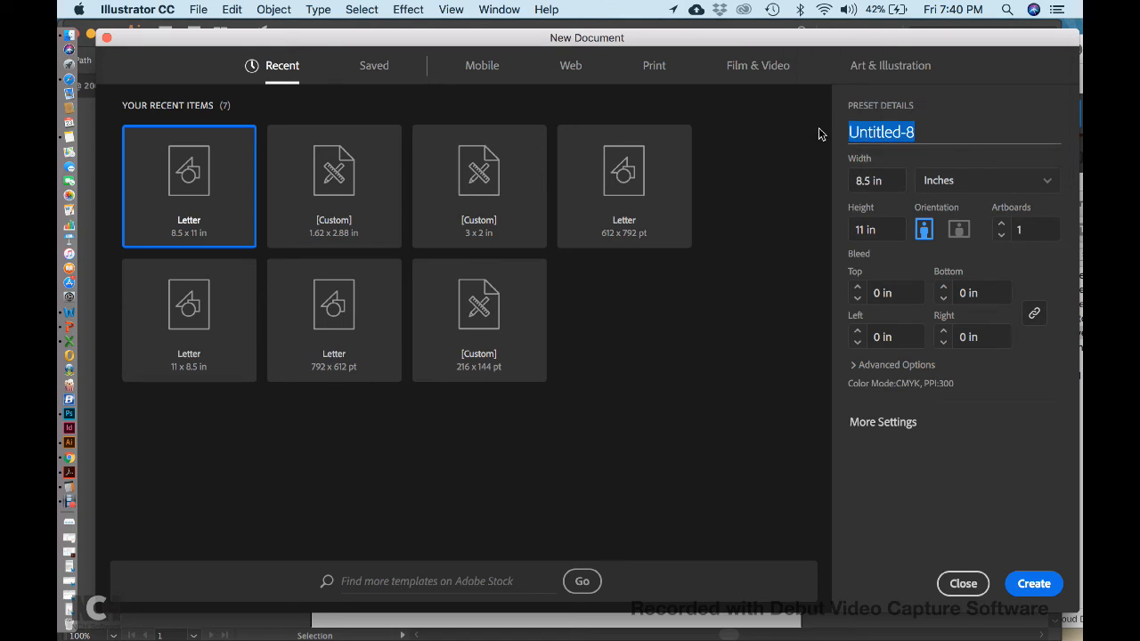
pyautogui.write('Primary colours')
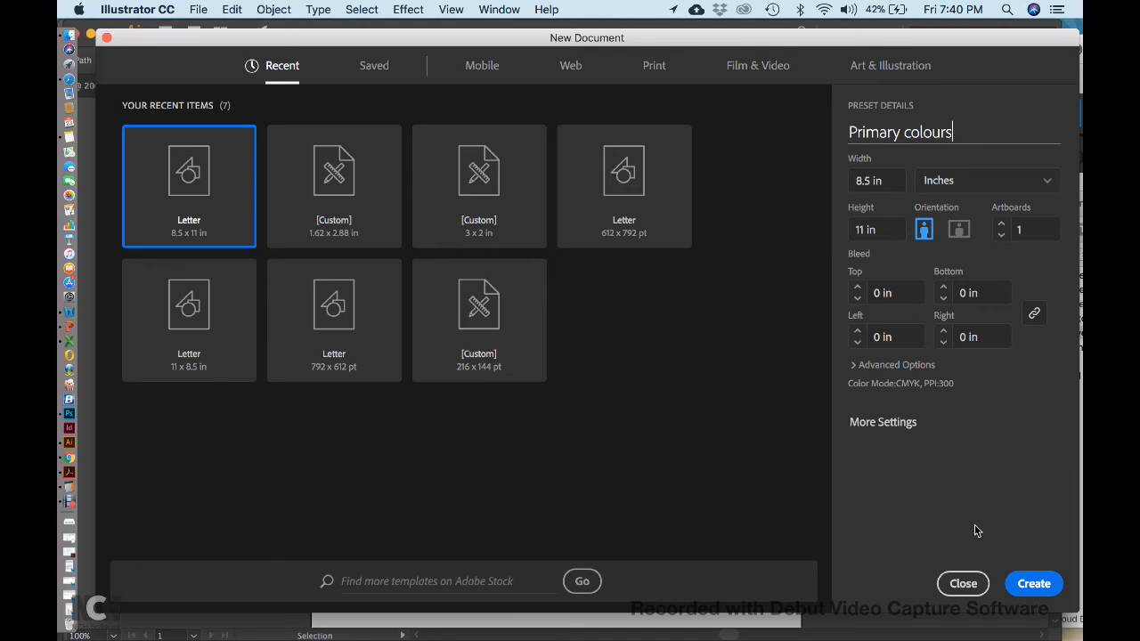
pyautogui.click(1033, 584)
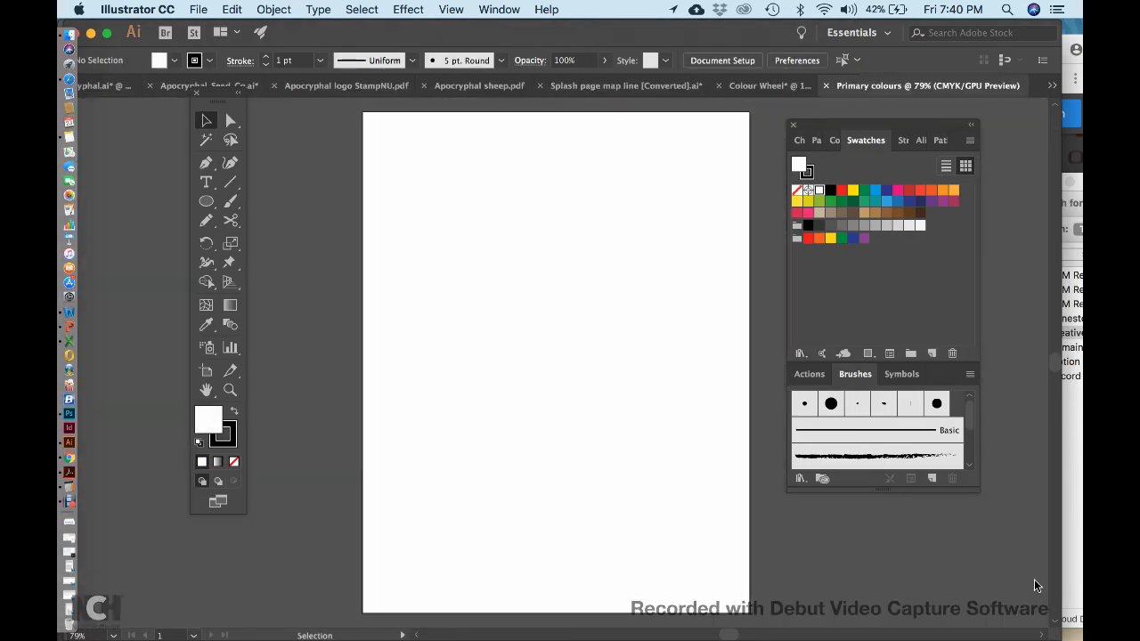
# Step: Paste the three copied wedges onto the blank Primary colours artboard
pyautogui.press('a')
pyautogui.press('cmd+v')
pyautogui.press('v')
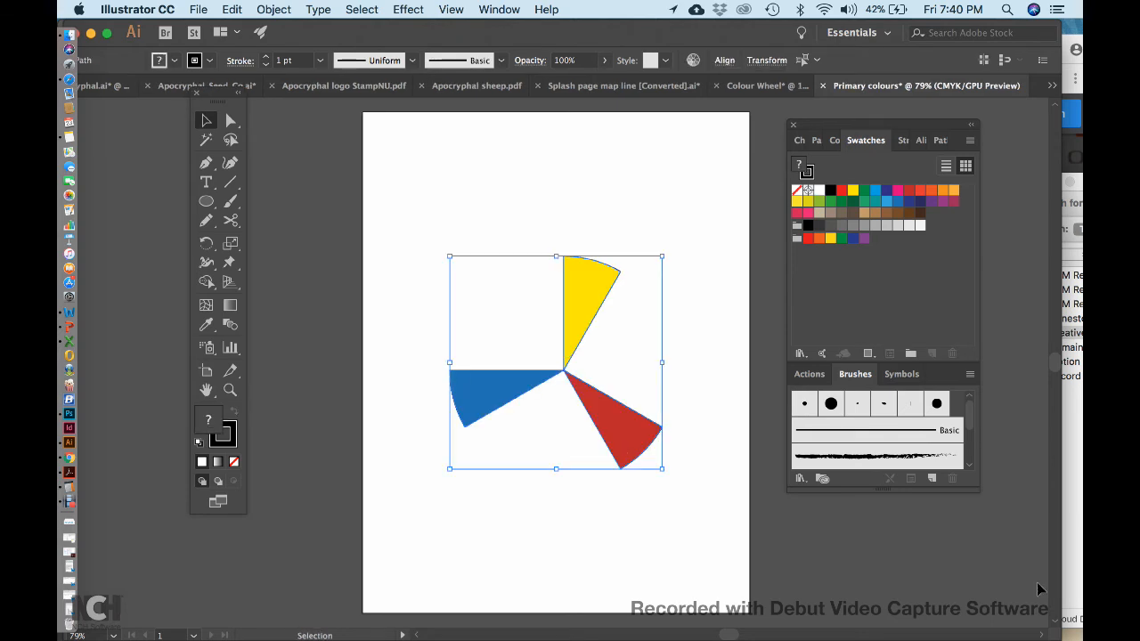
# Step: Start saving the document under a new name and create a folder named Colour theory on the Desktop for it
pyautogui.click(197, 9)
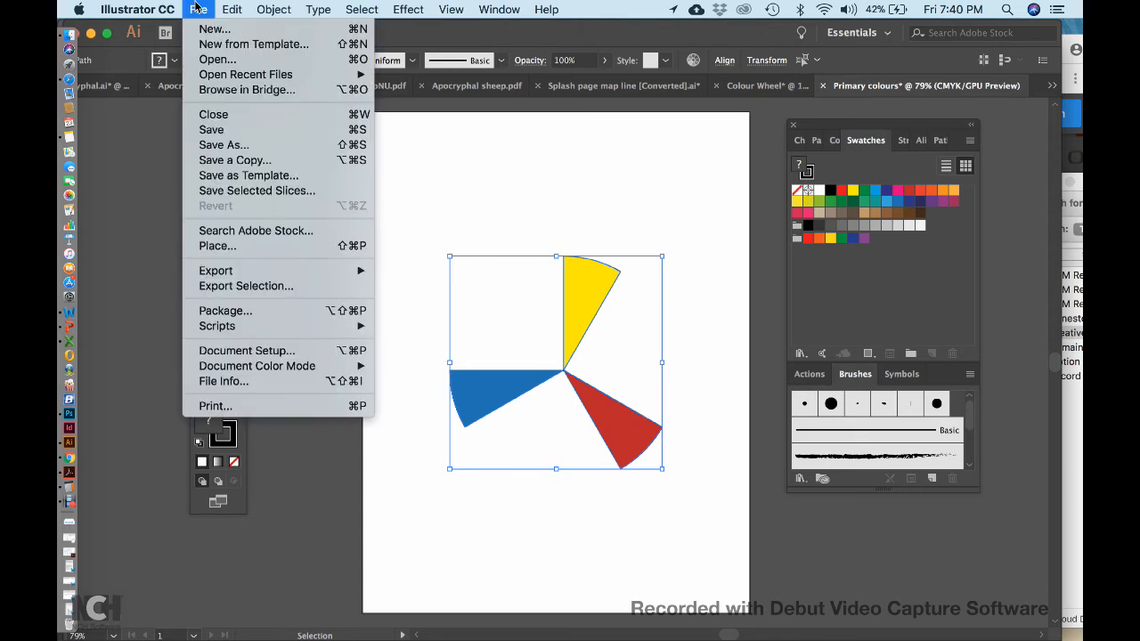
pyautogui.click(212, 145)
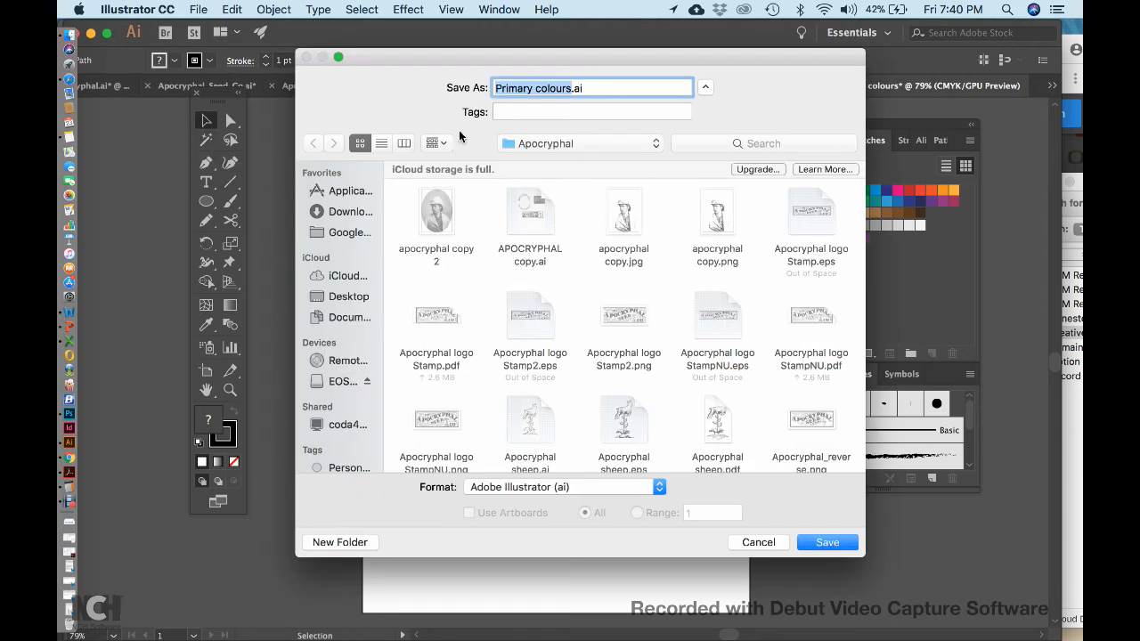
pyautogui.click(336, 295)
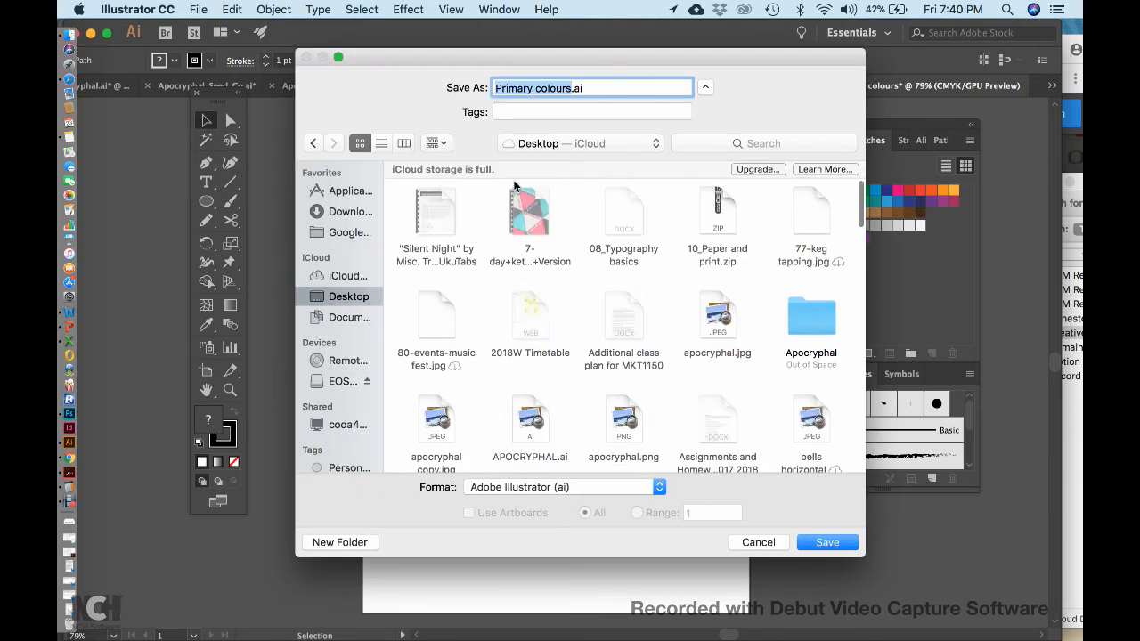
pyautogui.click(343, 540)
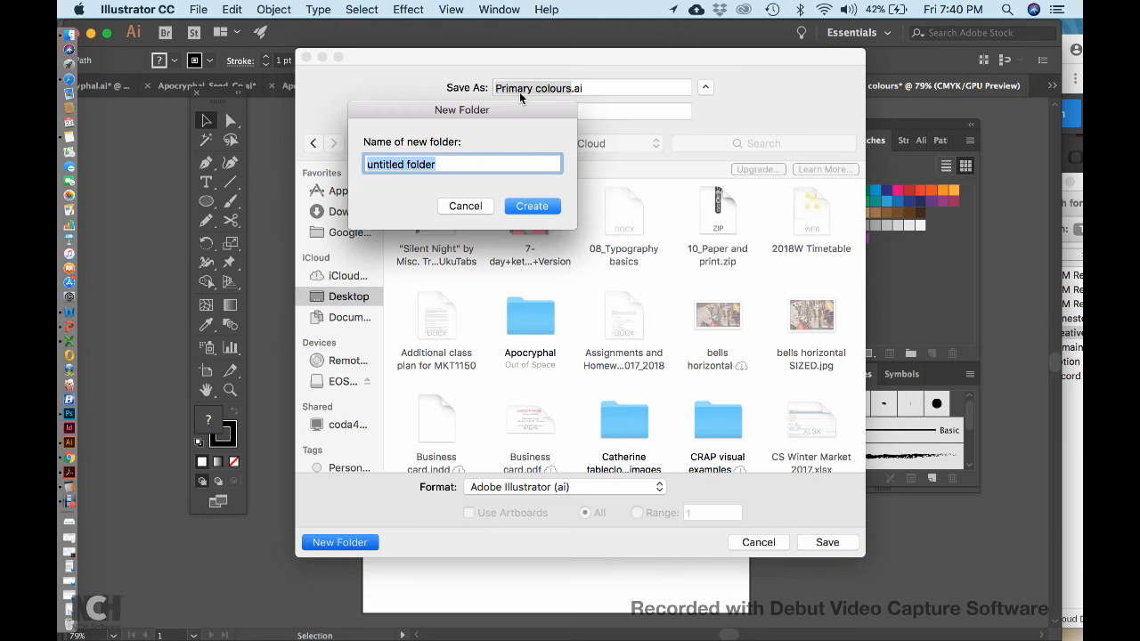
pyautogui.write('Colour thoe')
pyautogui.press('BackSpace')
pyautogui.press('BackSpace')
pyautogui.write('eory')
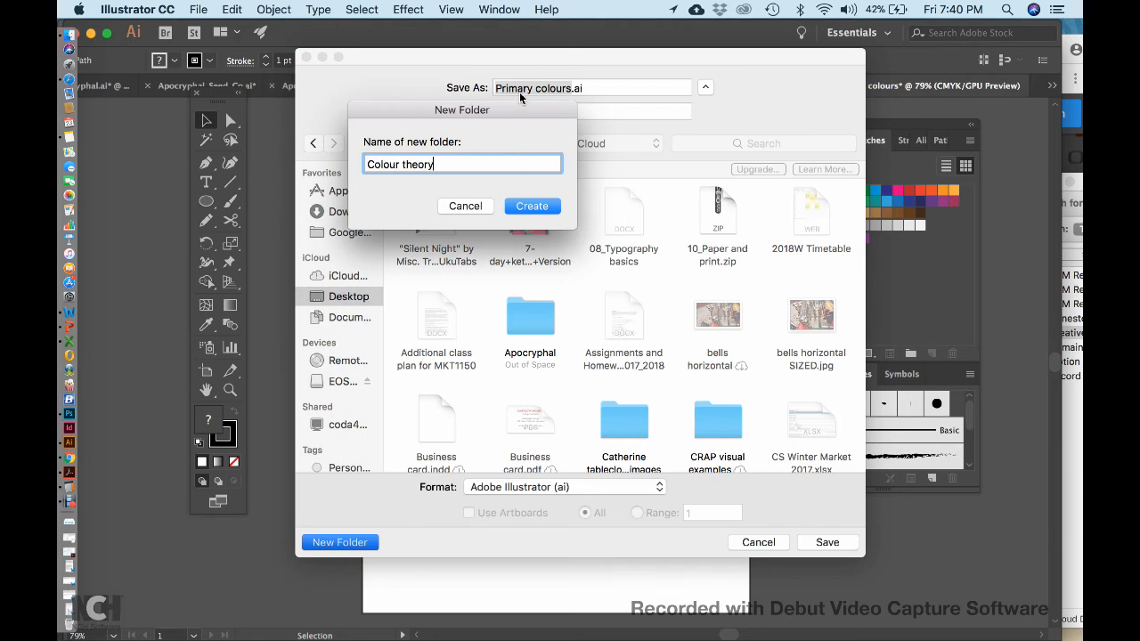
pyautogui.click(536, 206)
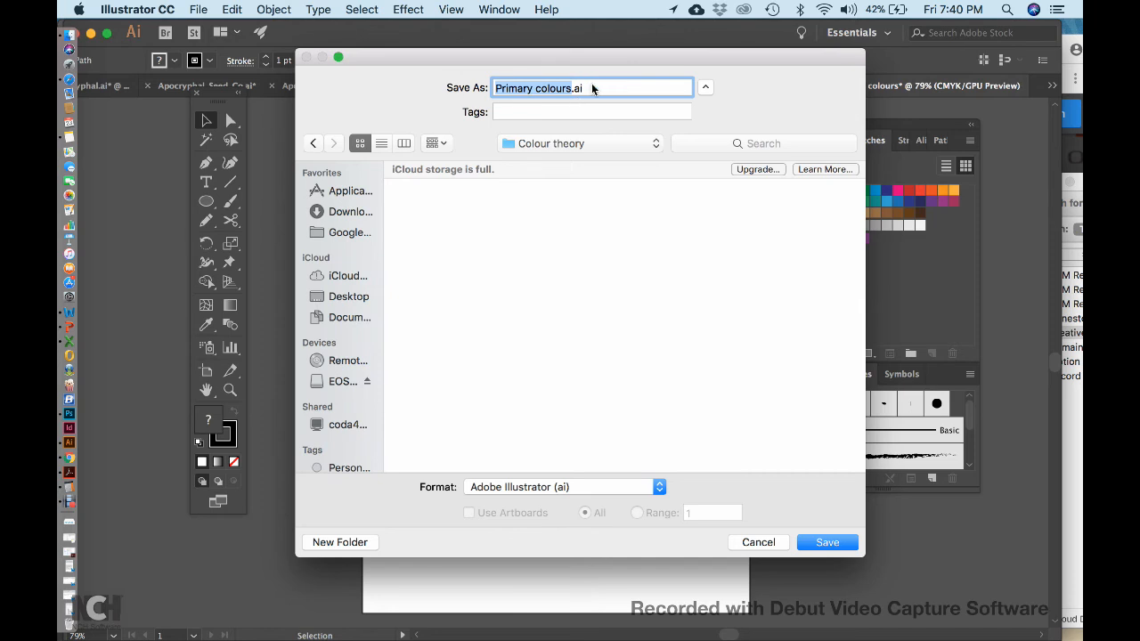
# Step: Save Primary colours in Illustrator EPS format with the default EPS options
pyautogui.click(525, 486)
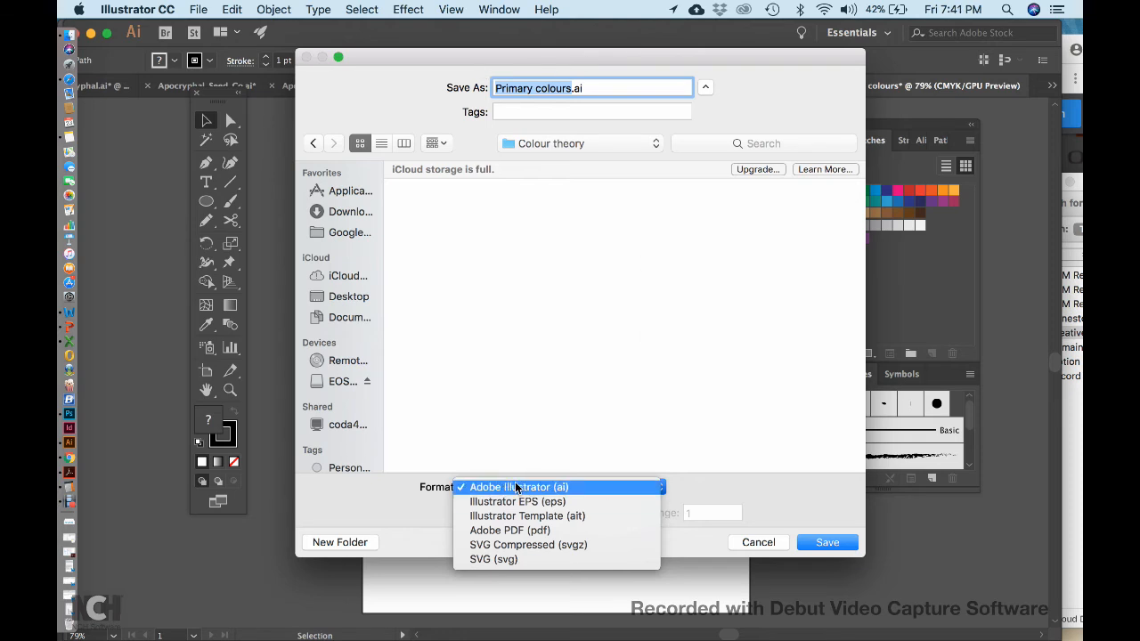
pyautogui.click(574, 506)
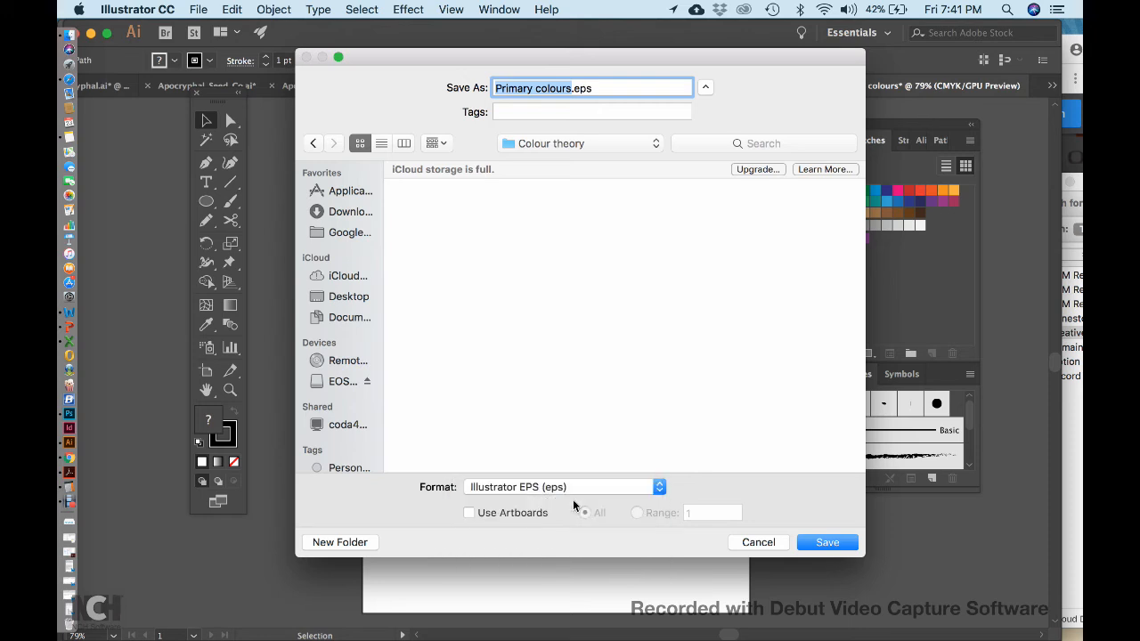
pyautogui.click(827, 542)
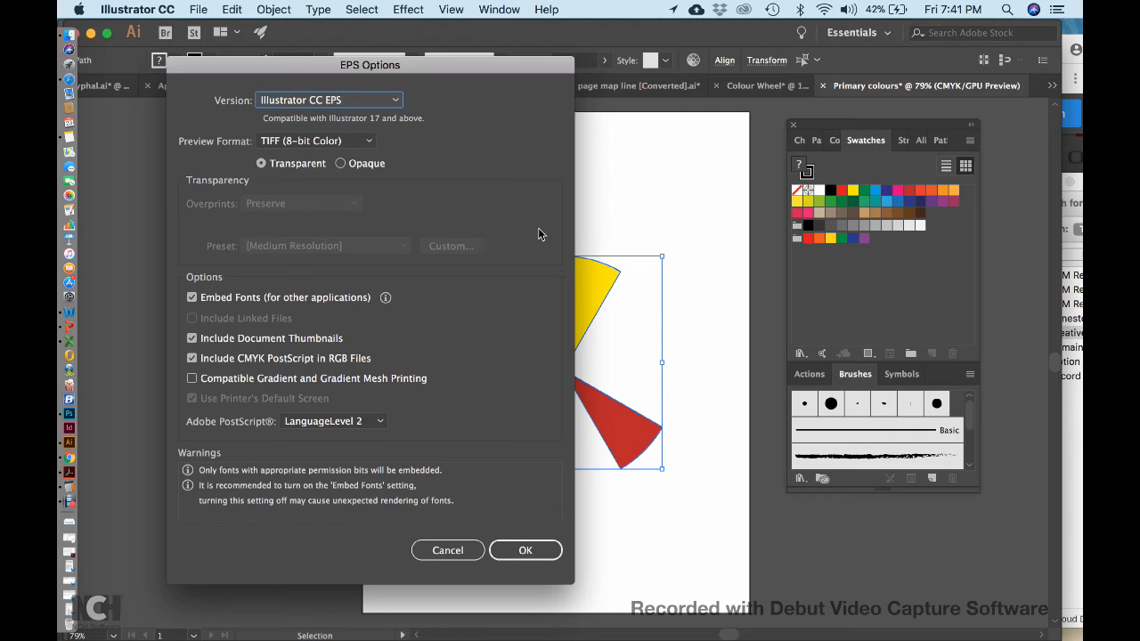
pyautogui.click(526, 551)
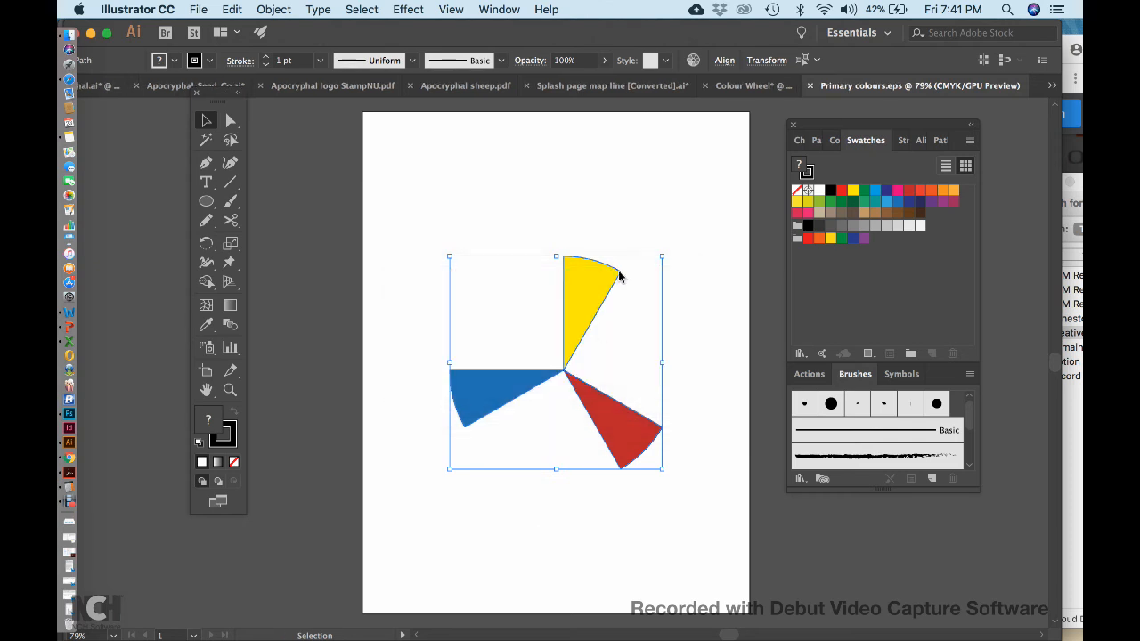
# Step: Return to the Colour Wheel document and deselect its coloured wedges
pyautogui.click(741, 86)
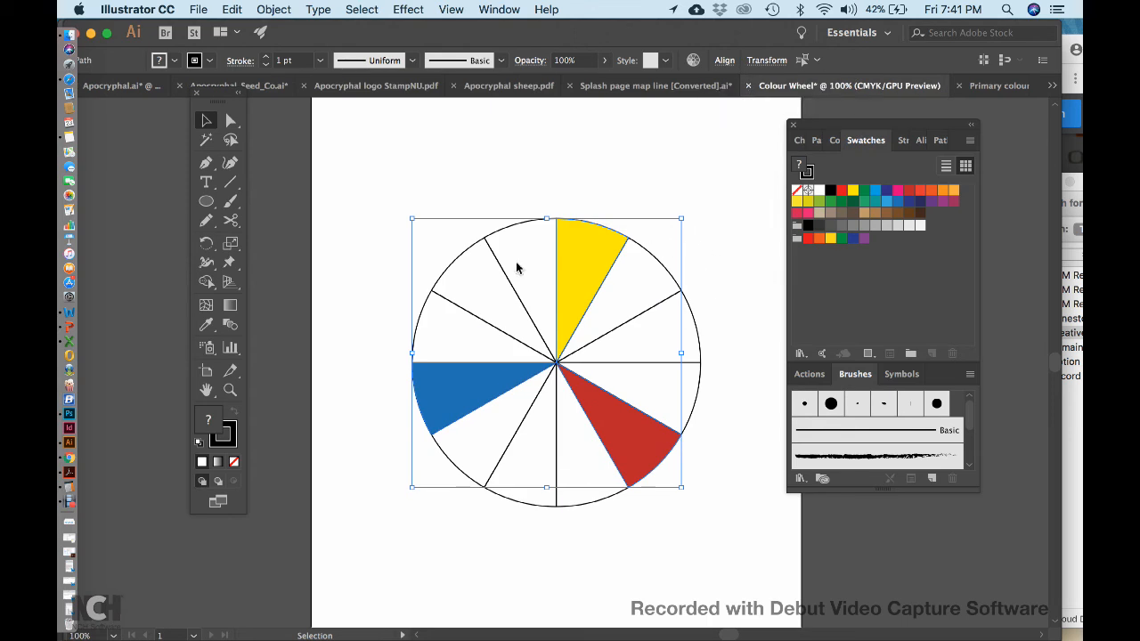
pyautogui.click(710, 317)
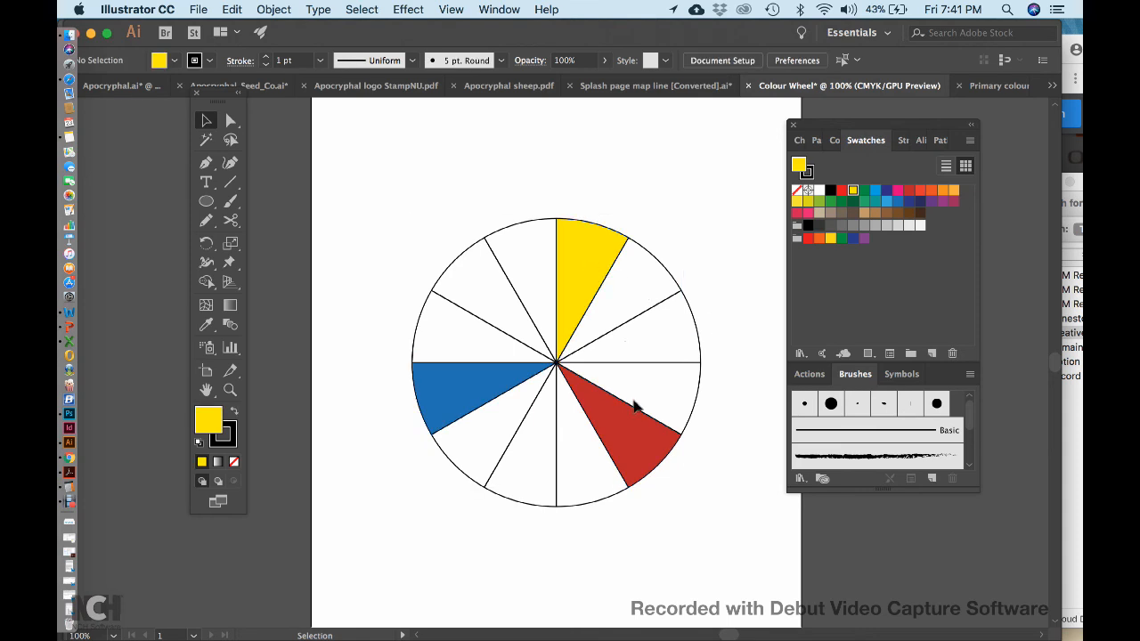
# Step: Fill the wedge midway between yellow and red with orange, between red and blue with purple, and between blue and yellow with green
pyautogui.click(693, 327)
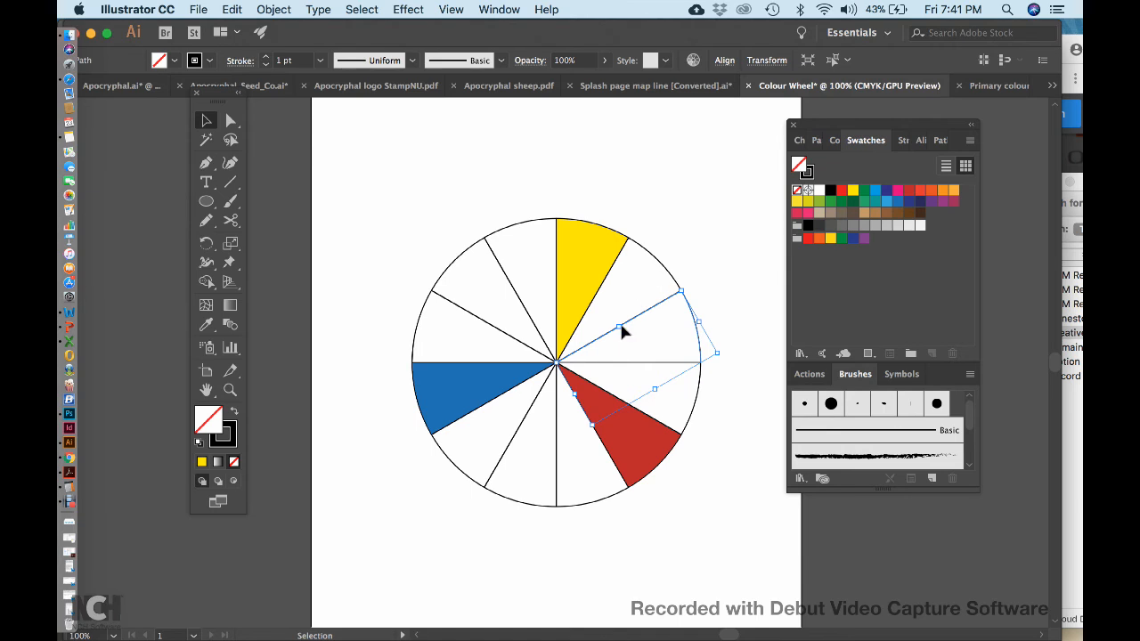
pyautogui.click(940, 192)
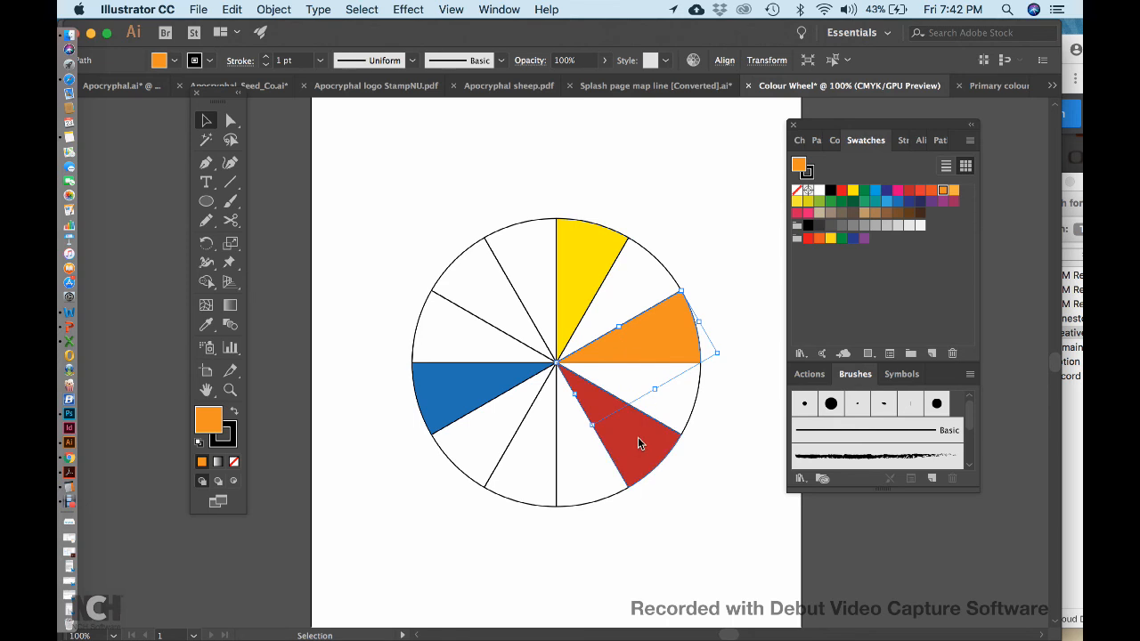
pyautogui.click(521, 501)
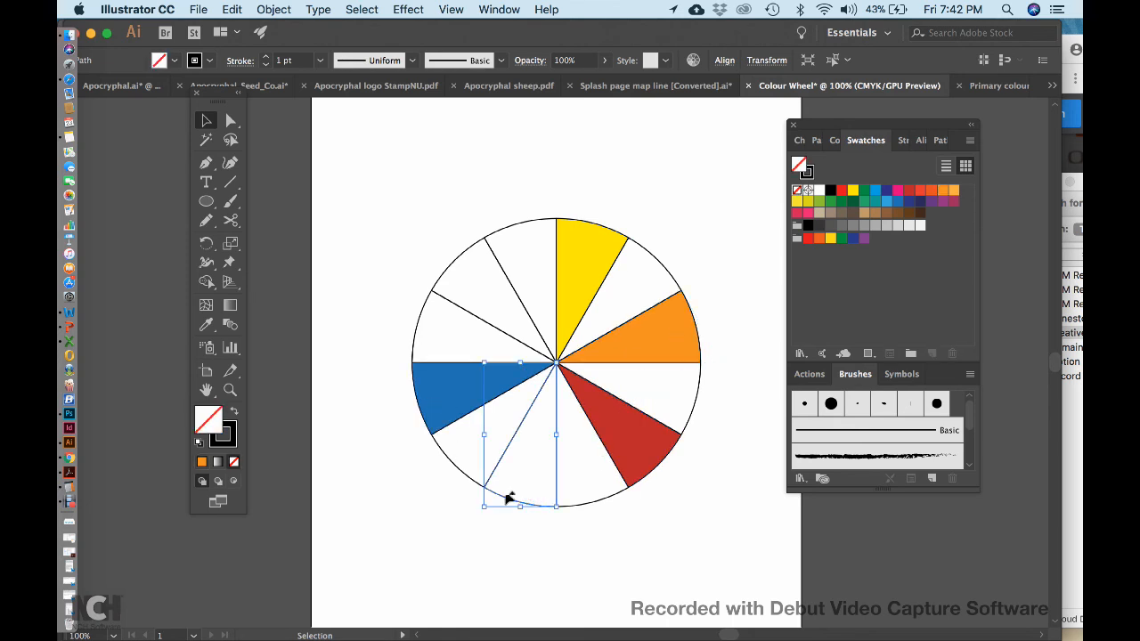
pyautogui.click(943, 201)
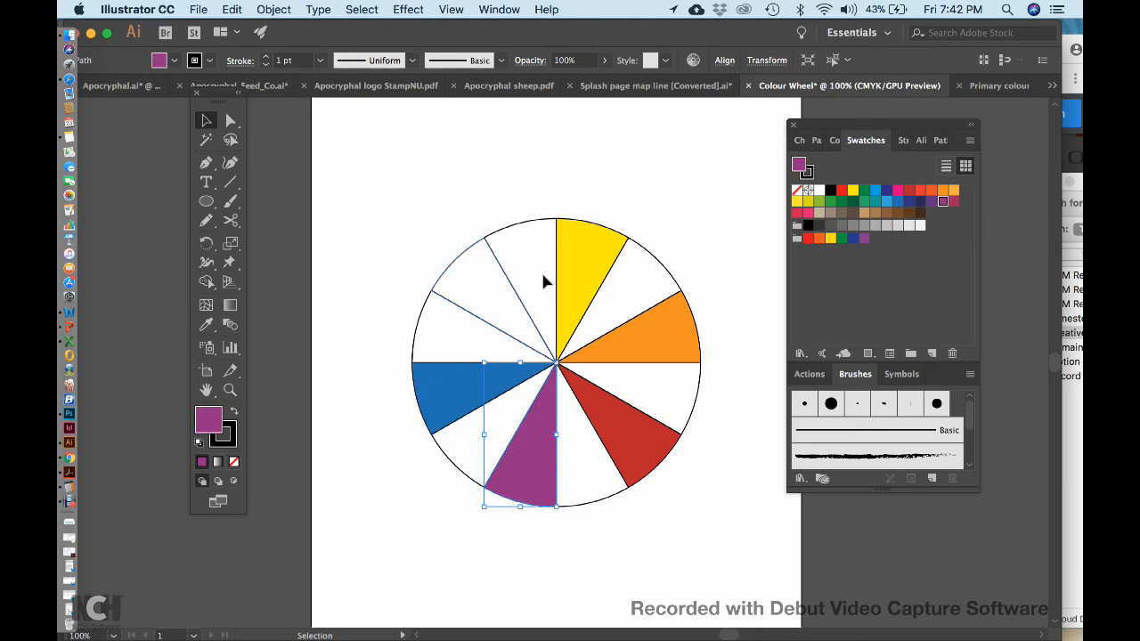
pyautogui.click(445, 281)
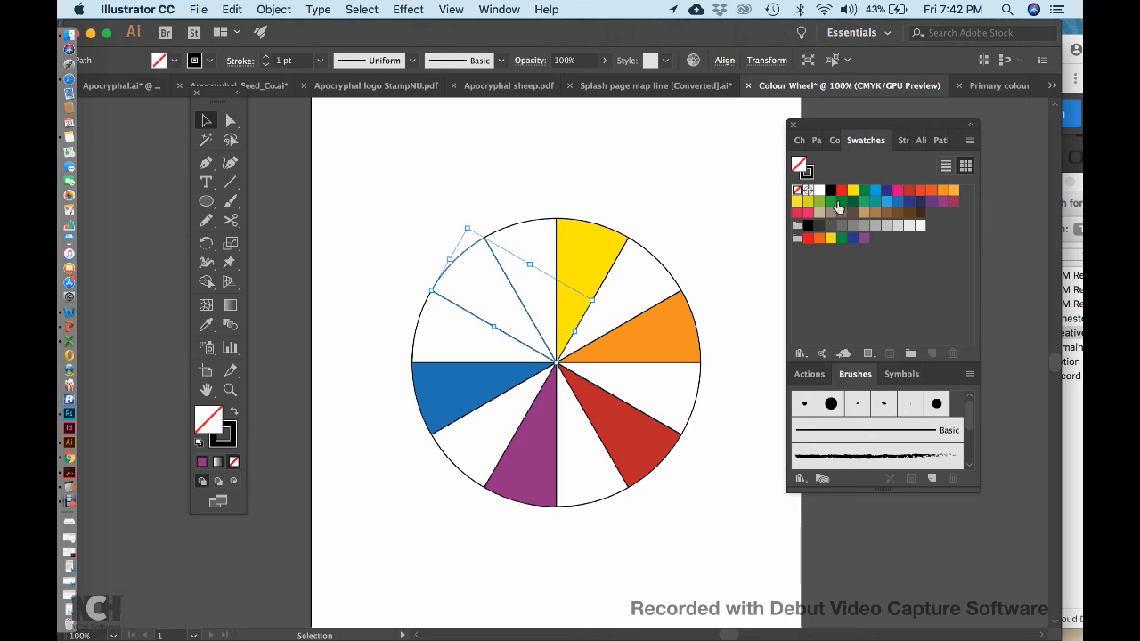
pyautogui.click(862, 193)
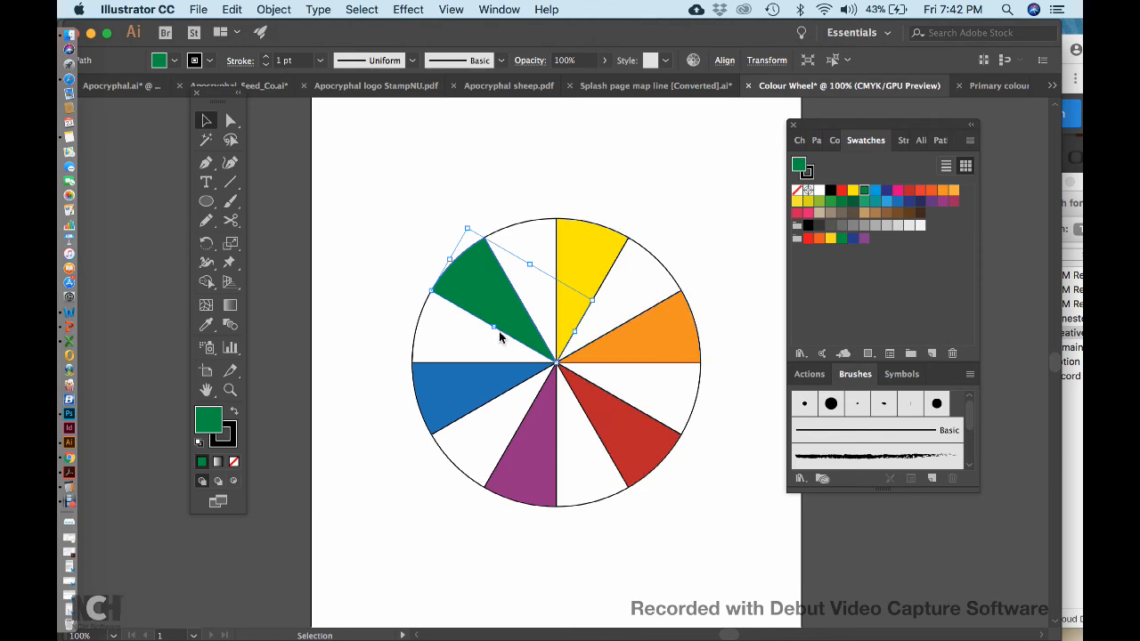
pyautogui.click(397, 195)
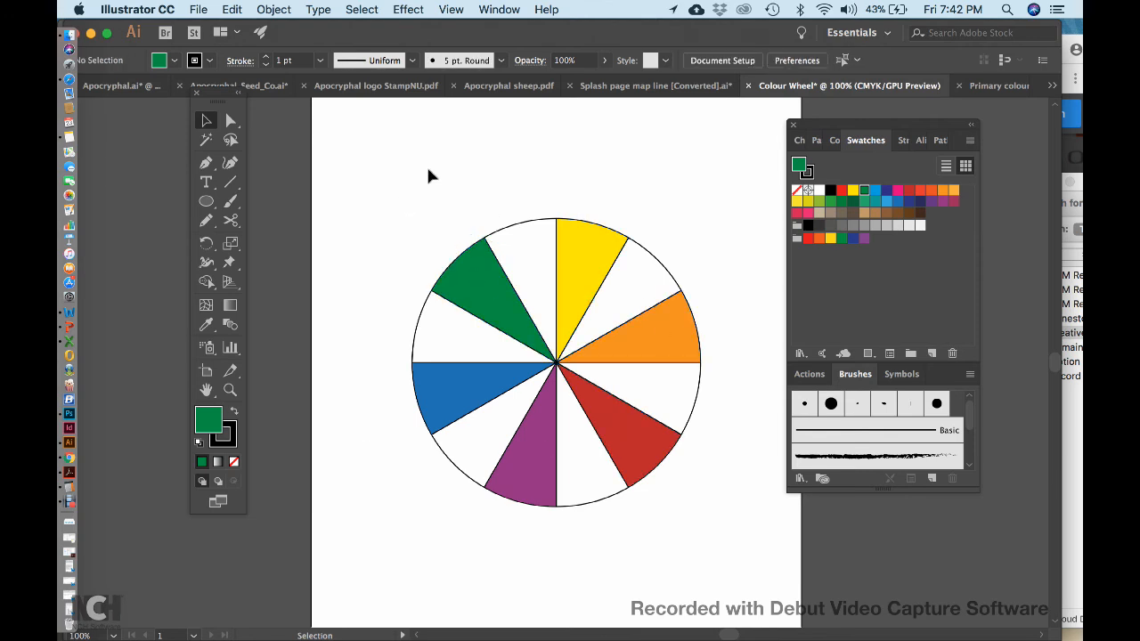
# Step: Select the green, orange and purple wedges together and copy them
pyautogui.click(475, 279)
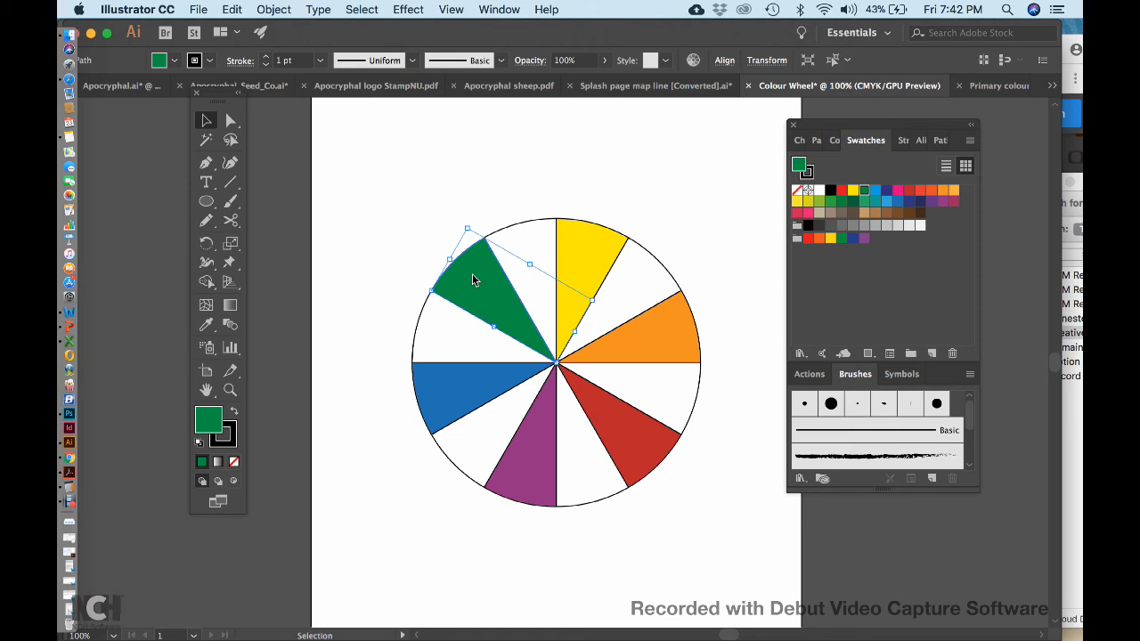
pyautogui.keyDown('shift'); pyautogui.click(657, 338); pyautogui.keyUp('shift')
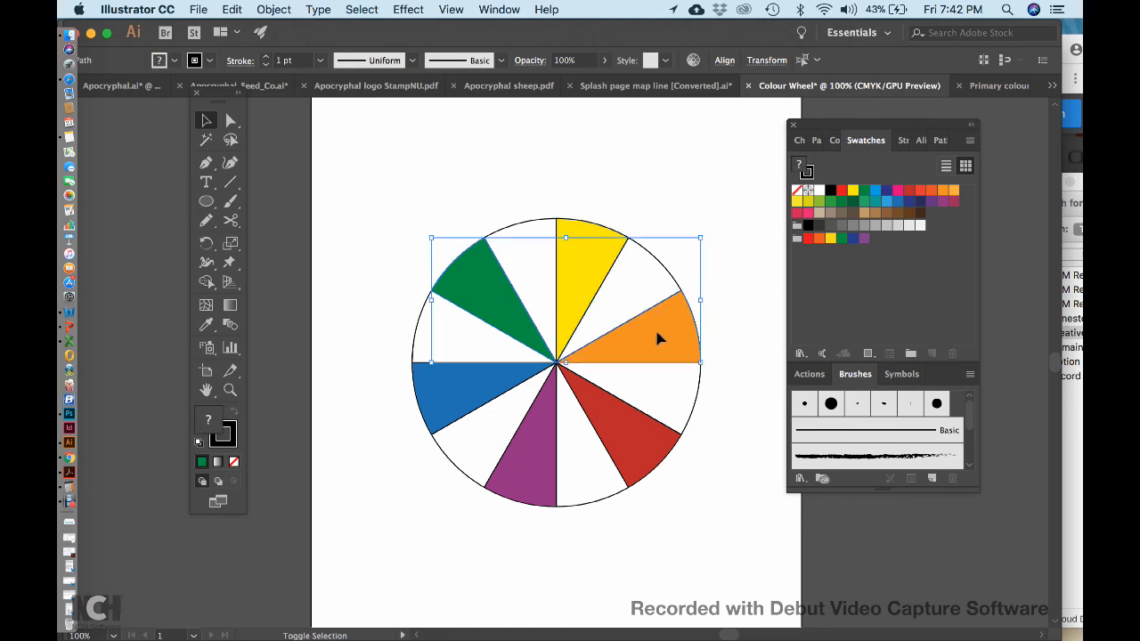
pyautogui.keyDown('shift'); pyautogui.click(525, 467); pyautogui.keyUp('shift')
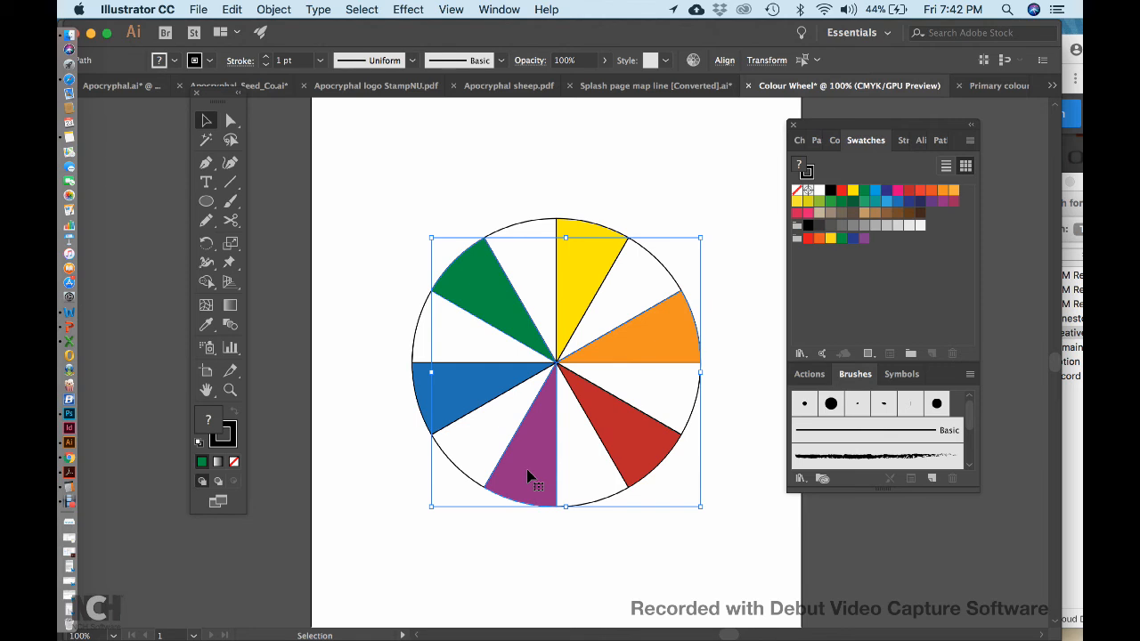
pyautogui.press('a')
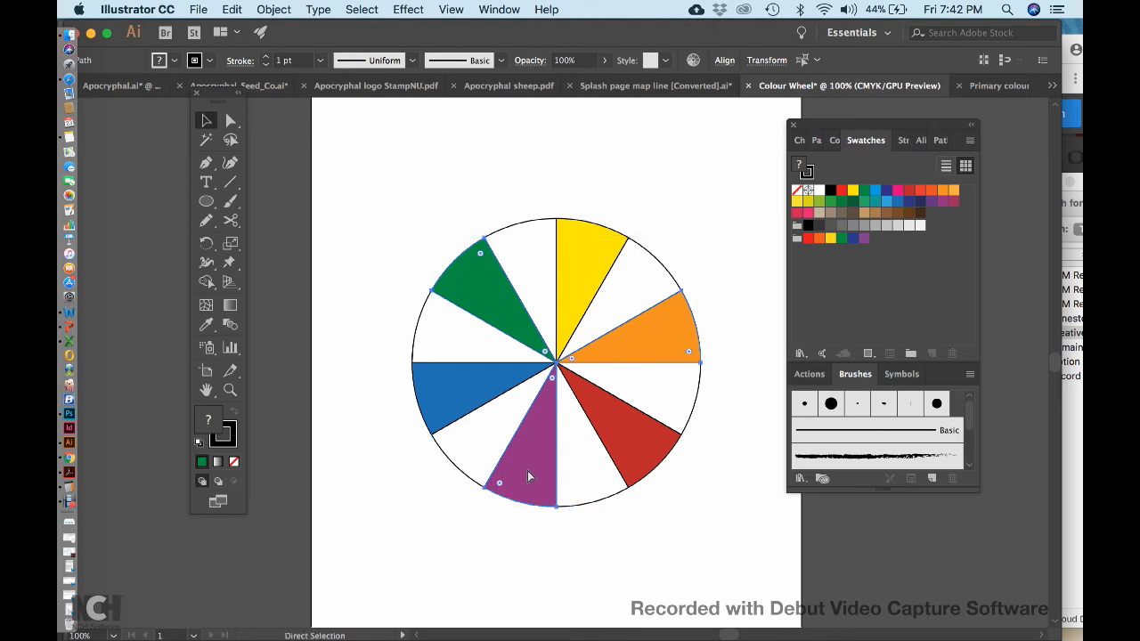
pyautogui.press('v')
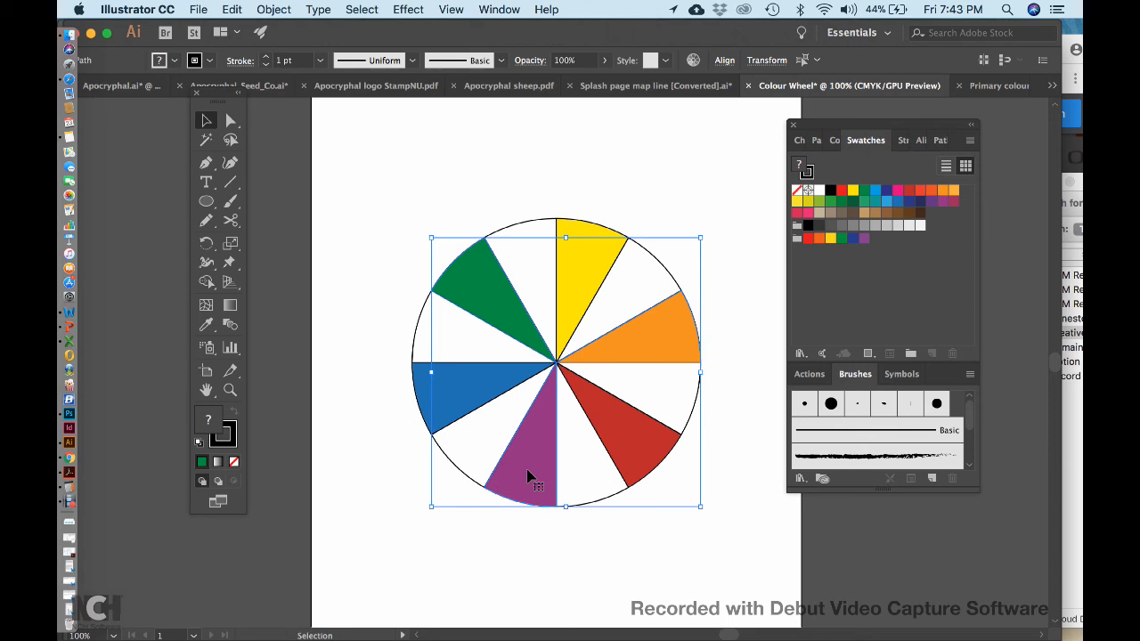
pyautogui.press('a')
# Step: Create an 8.5 x 11 in document named Secondary colours and paste the three copied wedges into it
pyautogui.press('super+n')
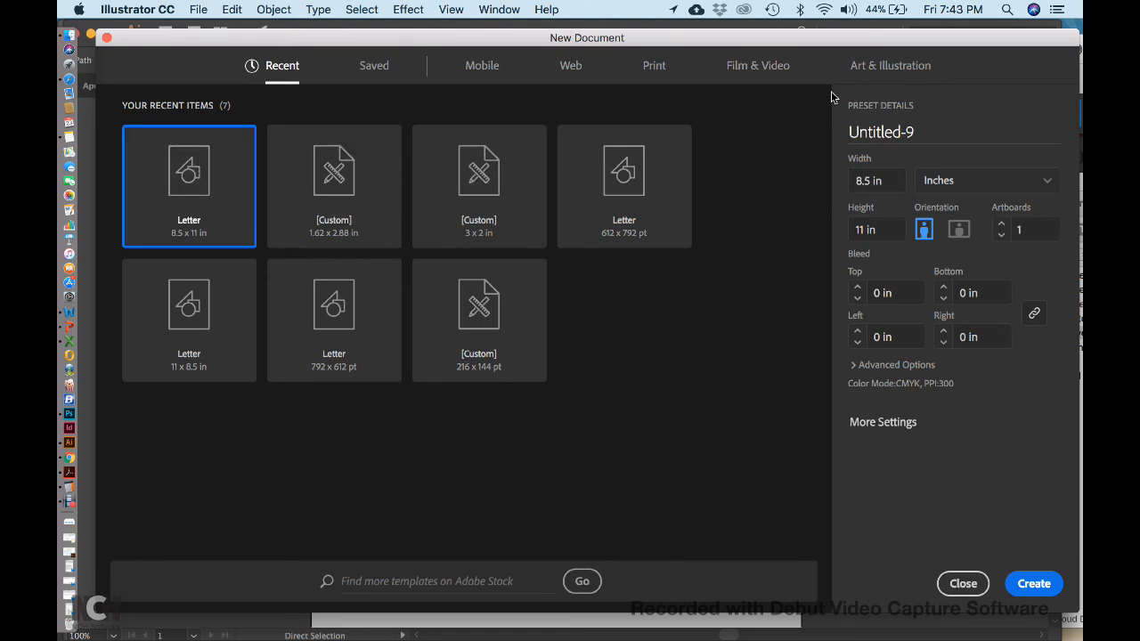
pyautogui.moveTo(935, 133); pyautogui.dragTo(834, 131)
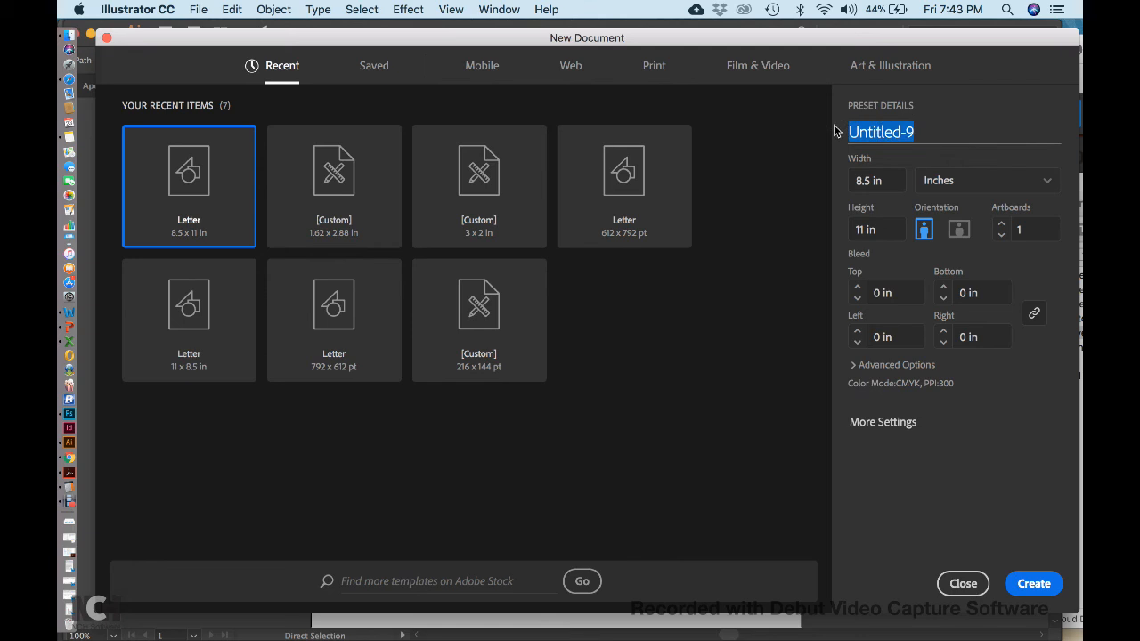
pyautogui.write('Secndar')
pyautogui.press('BackSpace')
pyautogui.press('BackSpace')
pyautogui.press('BackSpace')
pyautogui.press('BackSpace')
pyautogui.write('onda')
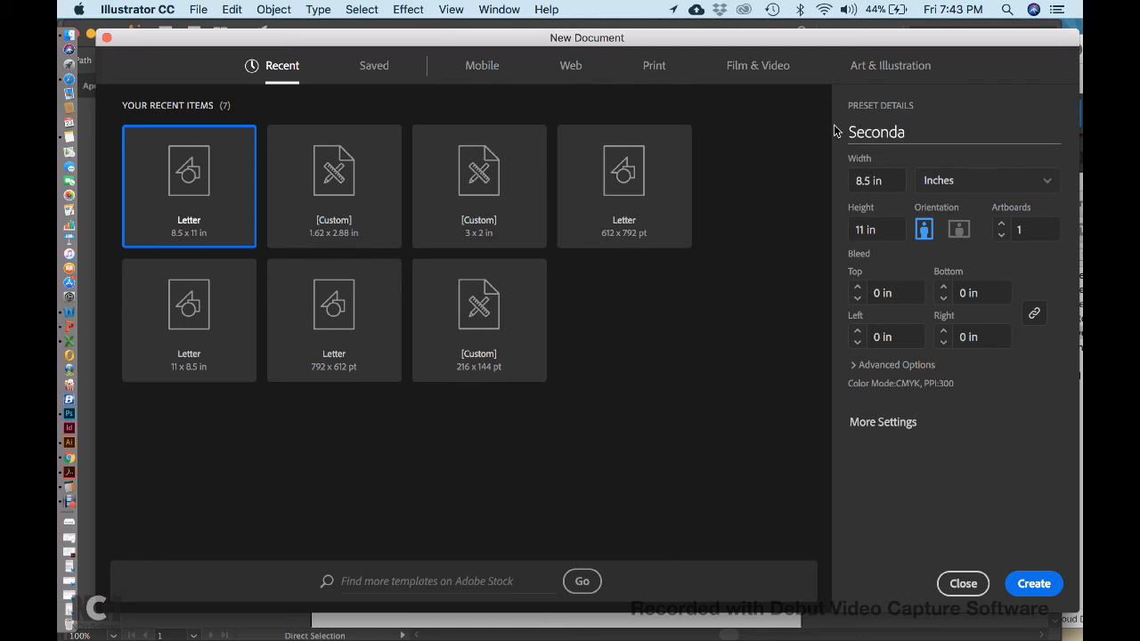
pyautogui.write('yy colours')
pyautogui.click(1030, 585)
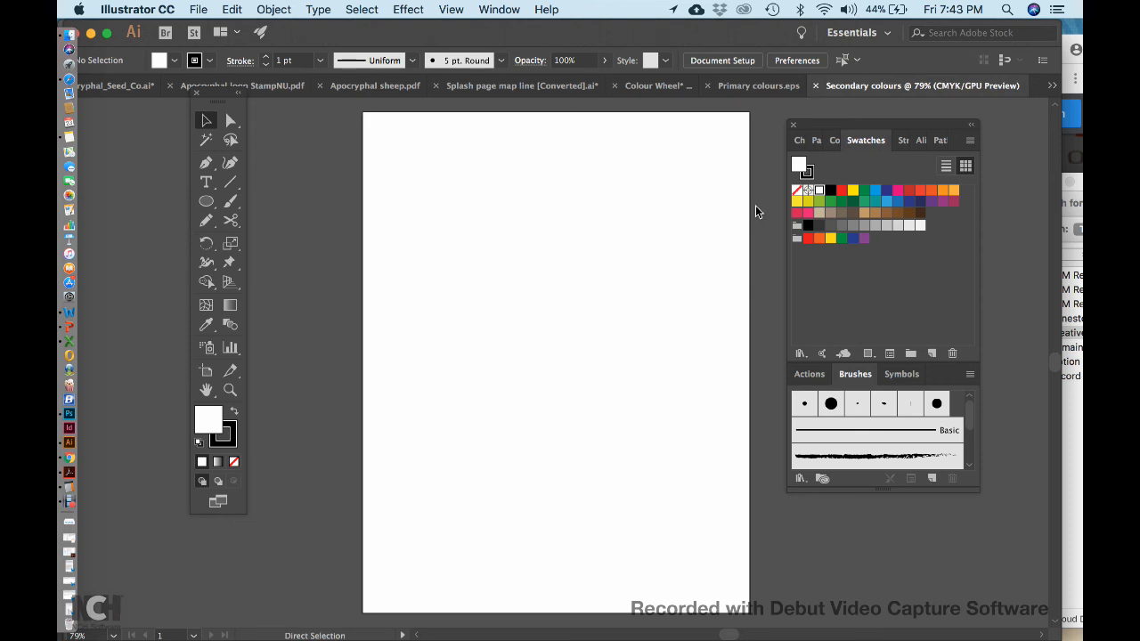
pyautogui.press('super+v')
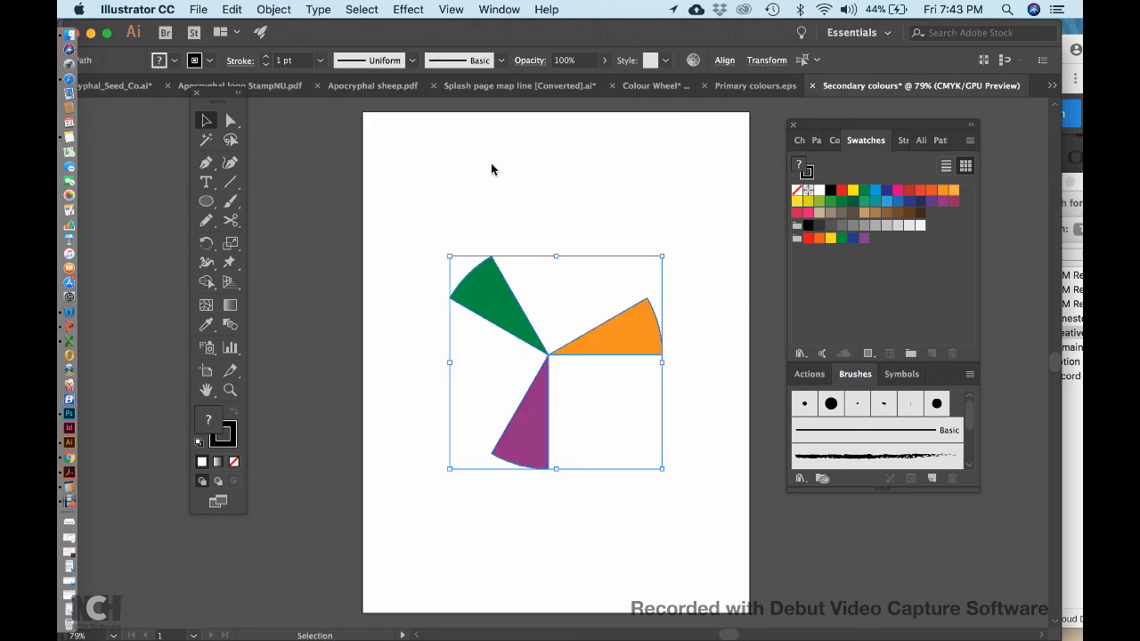
# Step: Save Secondary colours in the Colour theory folder in Illustrator EPS format with the default EPS options
pyautogui.click(197, 9)
pyautogui.click(201, 149)
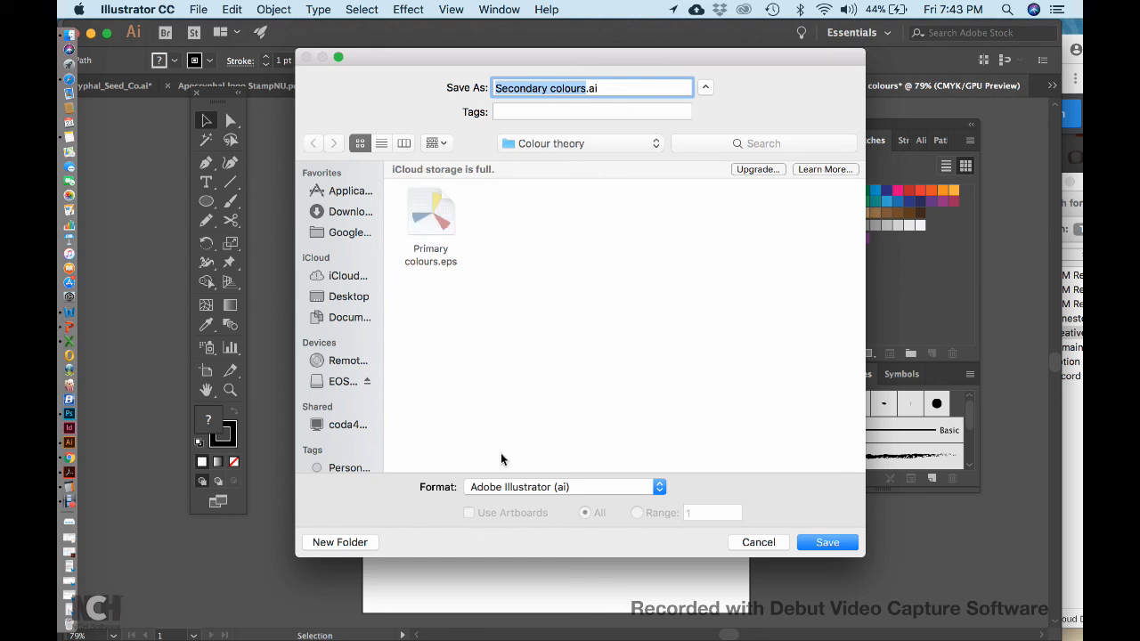
pyautogui.click(506, 489)
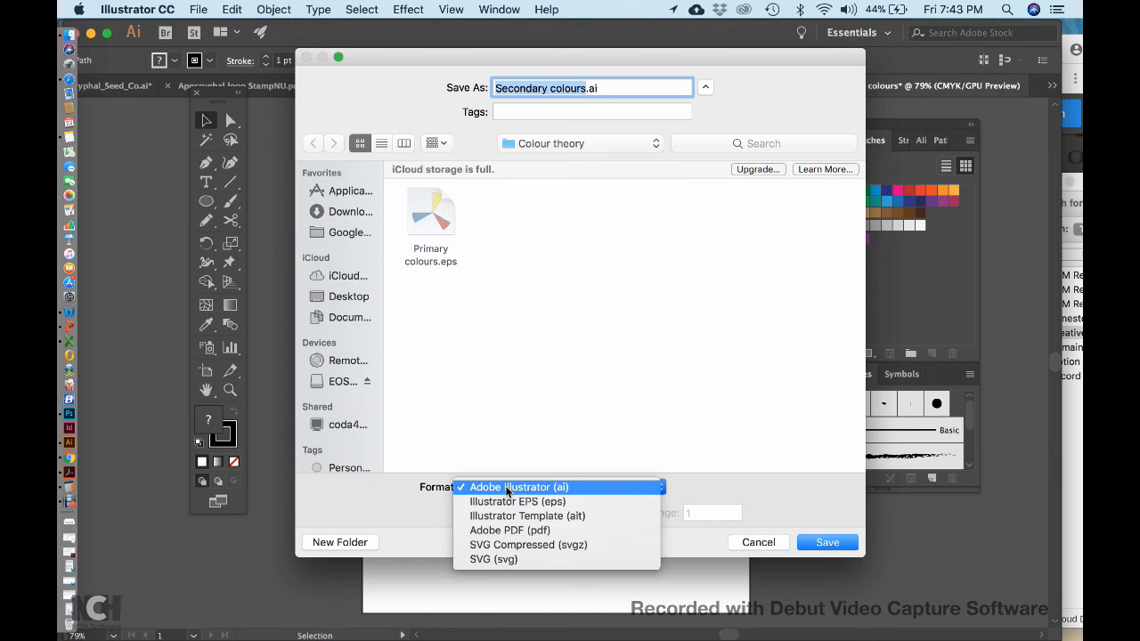
pyautogui.click(515, 502)
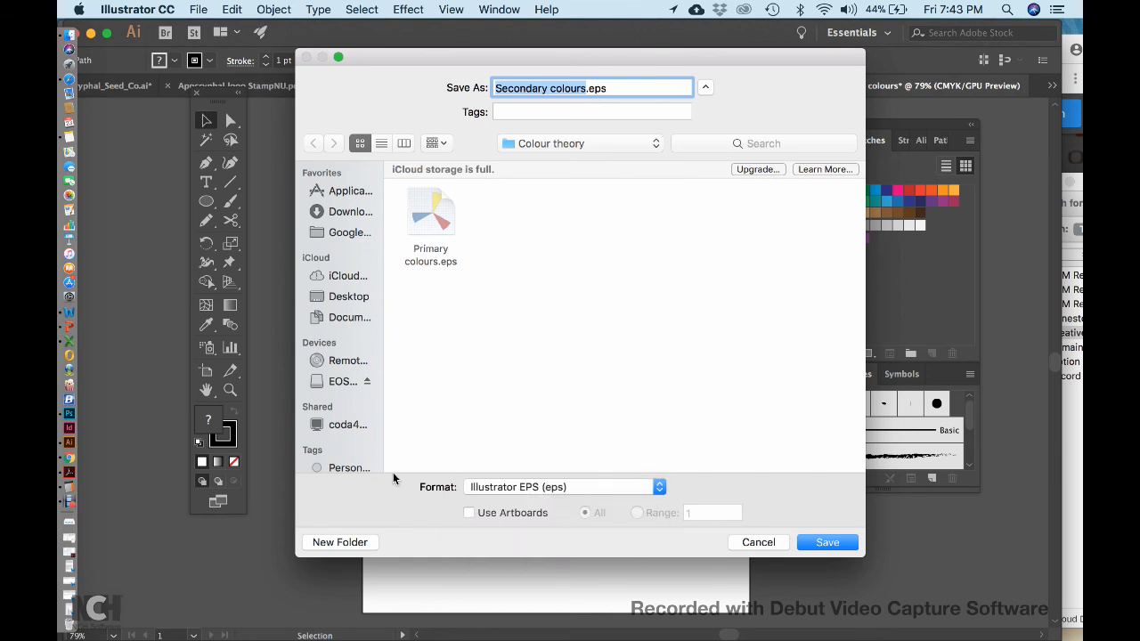
pyautogui.click(821, 543)
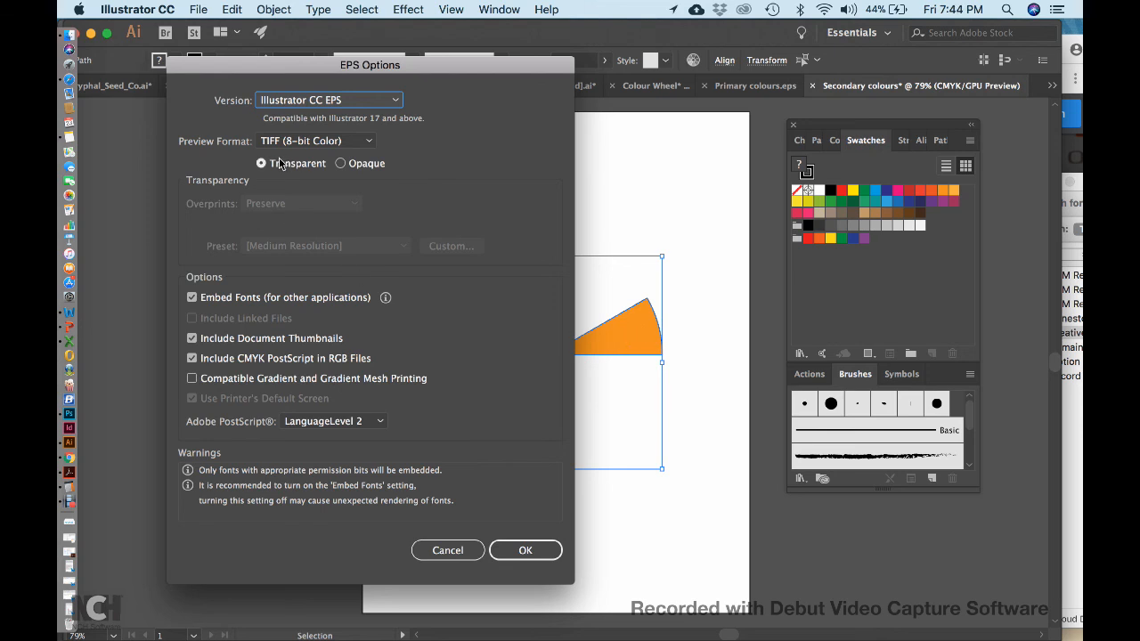
pyautogui.click(520, 551)
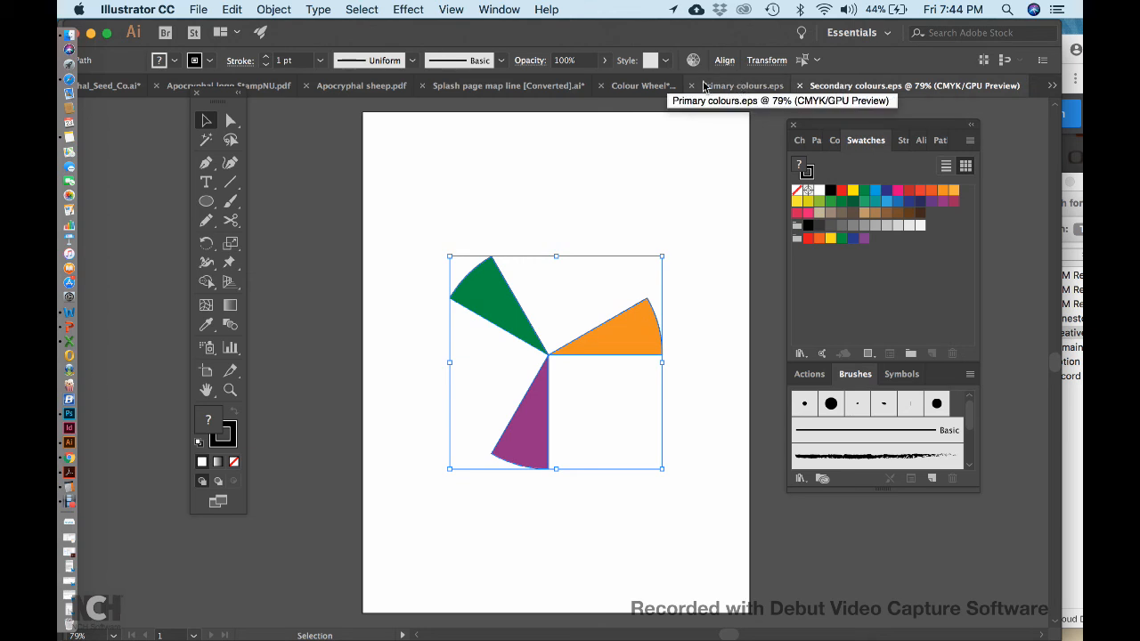
# Step: In the Colour Wheel document, fill the wedge between yellow and orange with light orange and the one between orange and red with red-orange
pyautogui.click(638, 86)
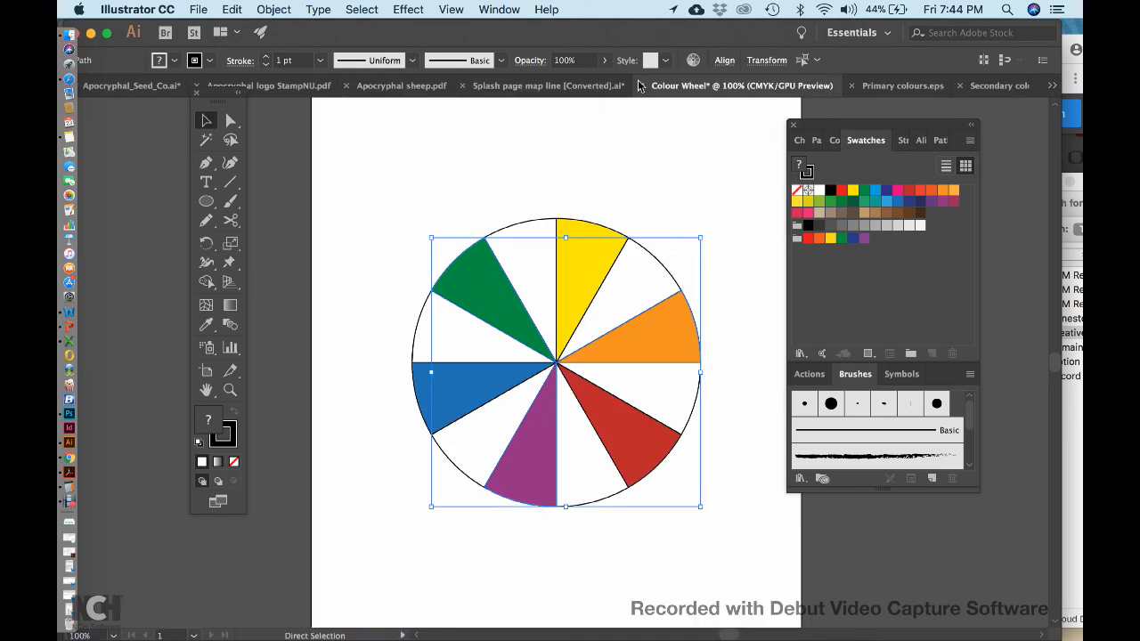
pyautogui.click(621, 169)
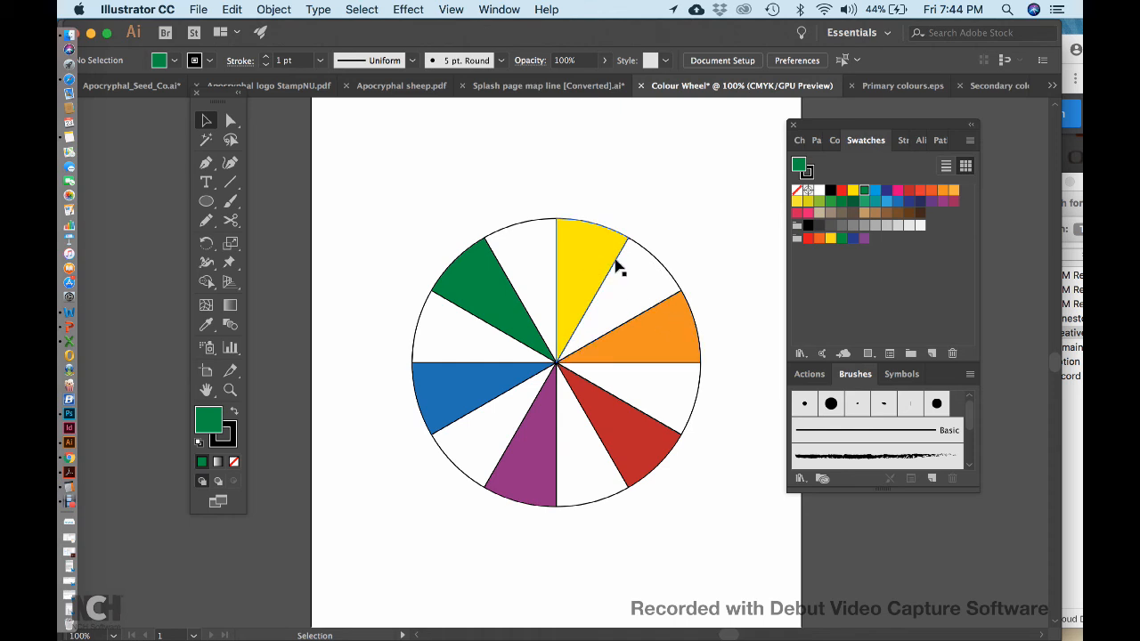
pyautogui.click(665, 257)
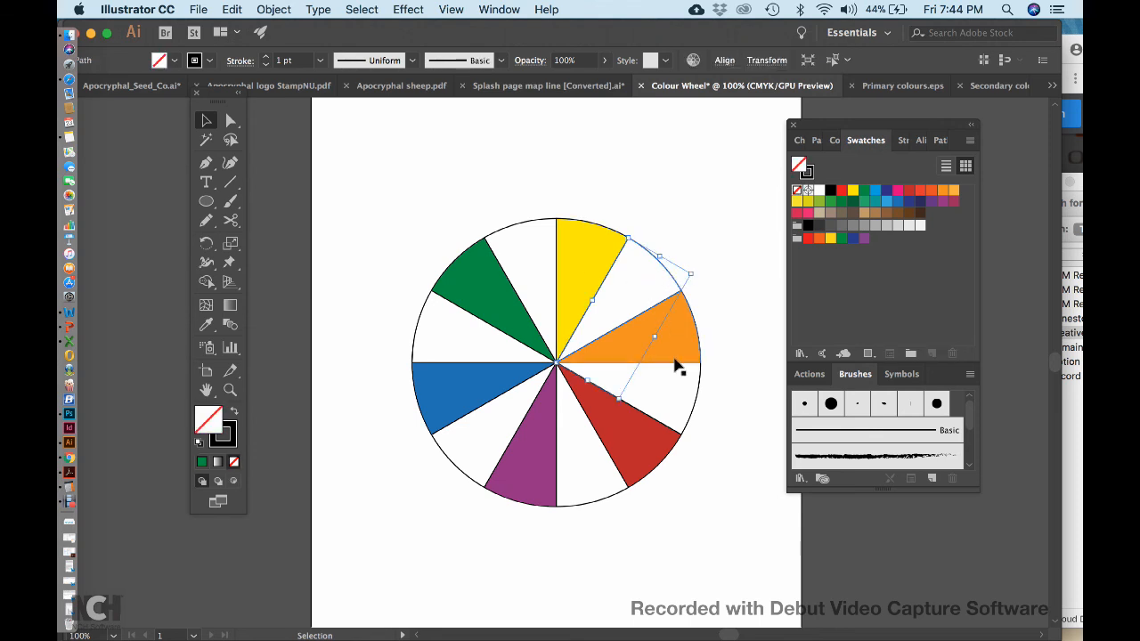
pyautogui.click(950, 191)
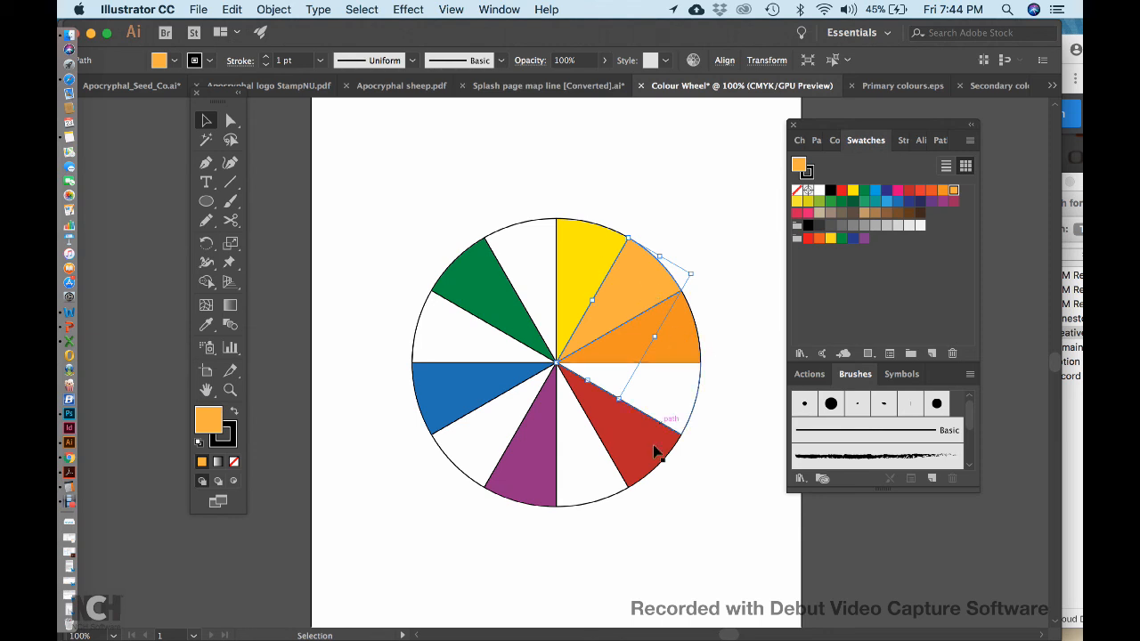
pyautogui.click(690, 414)
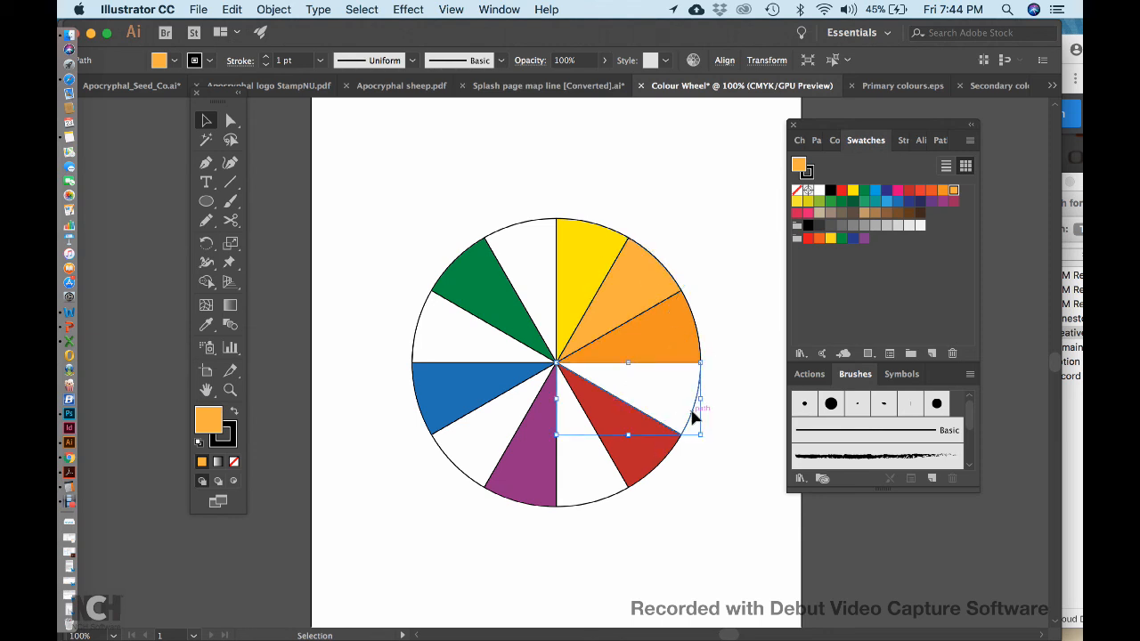
pyautogui.click(928, 192)
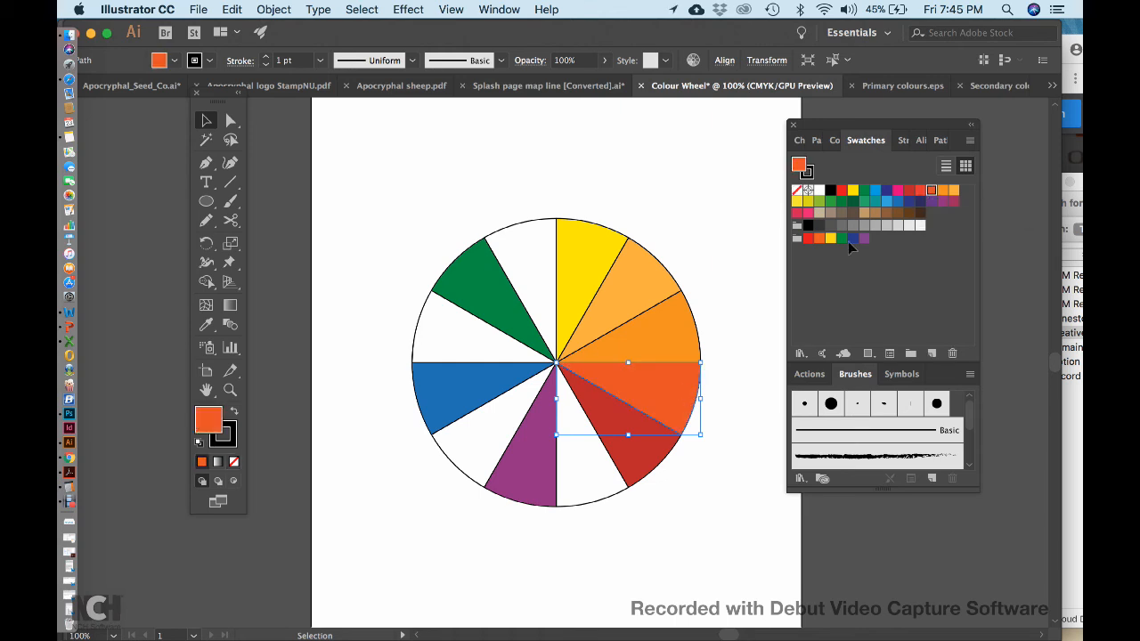
pyautogui.click(915, 192)
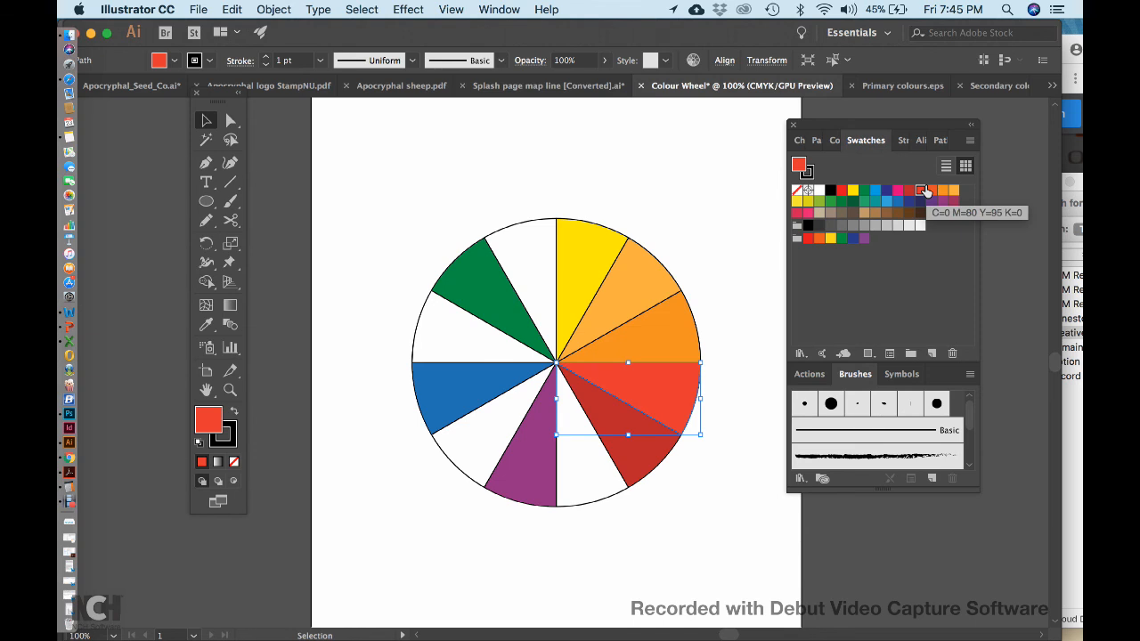
pyautogui.click(928, 191)
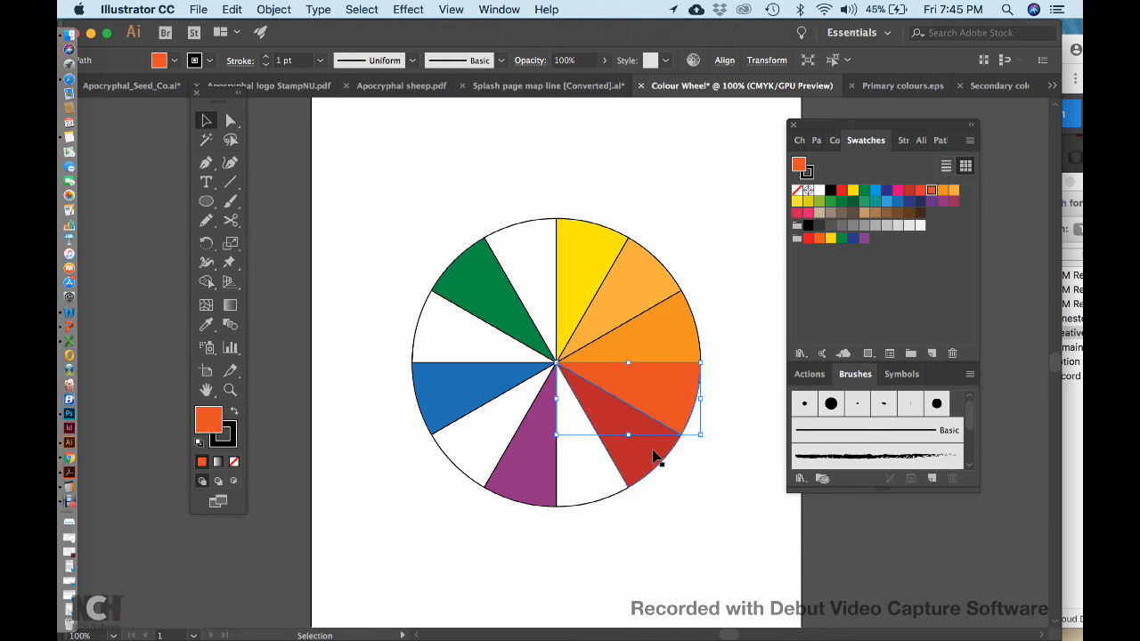
# Step: Fill the wedge between red and purple with red-purple and the wedge between purple and blue with blue-purple
pyautogui.click(583, 508)
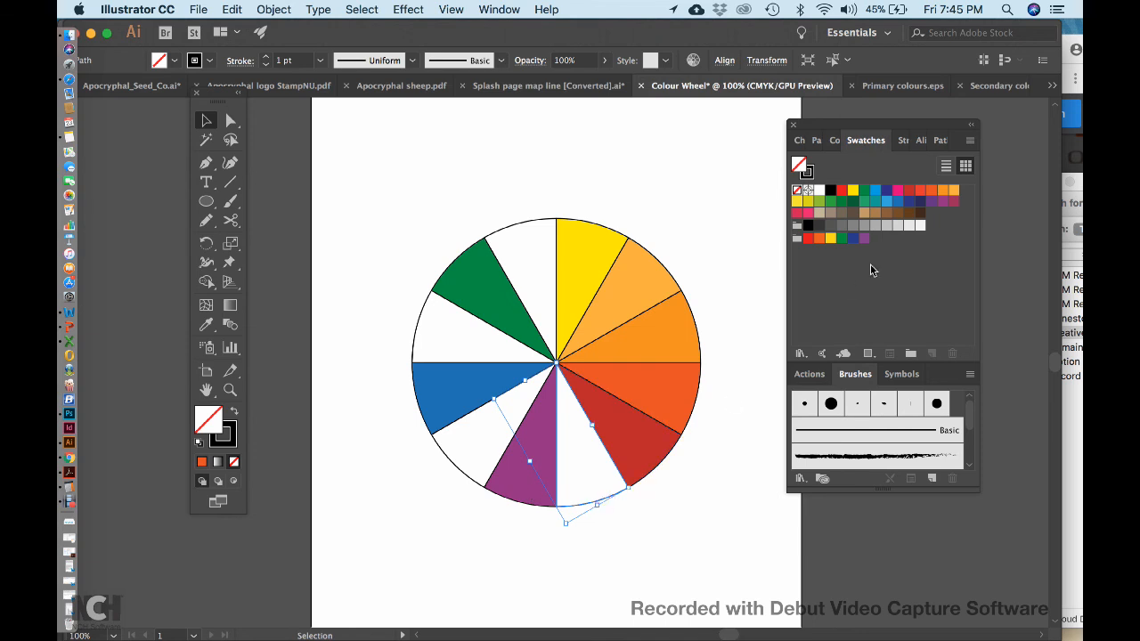
pyautogui.click(951, 202)
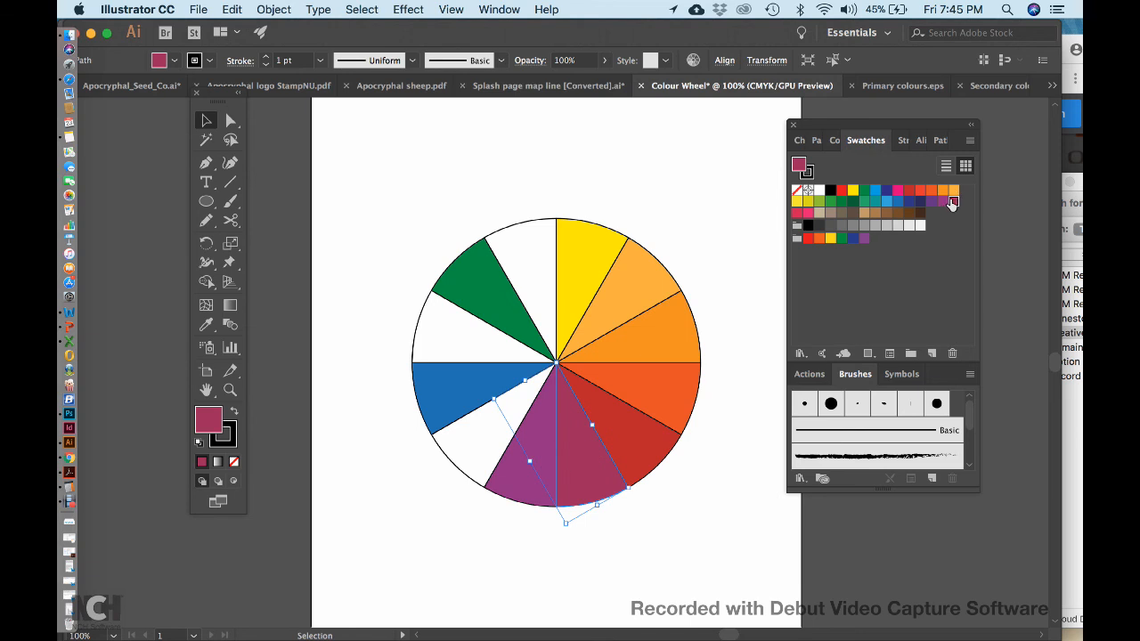
pyautogui.click(455, 464)
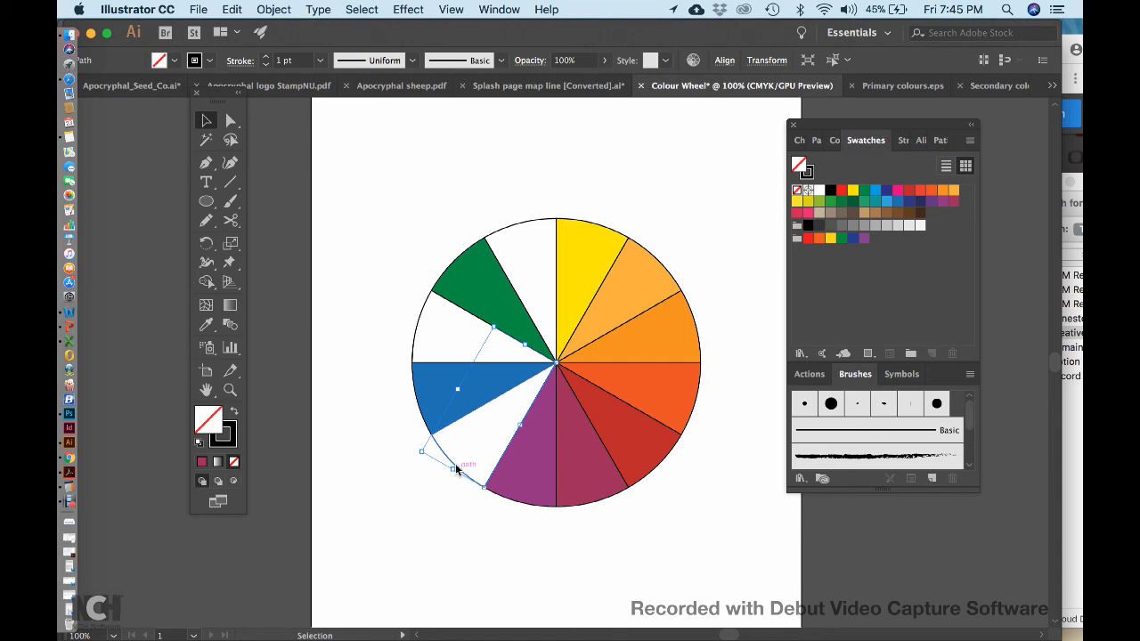
pyautogui.click(932, 201)
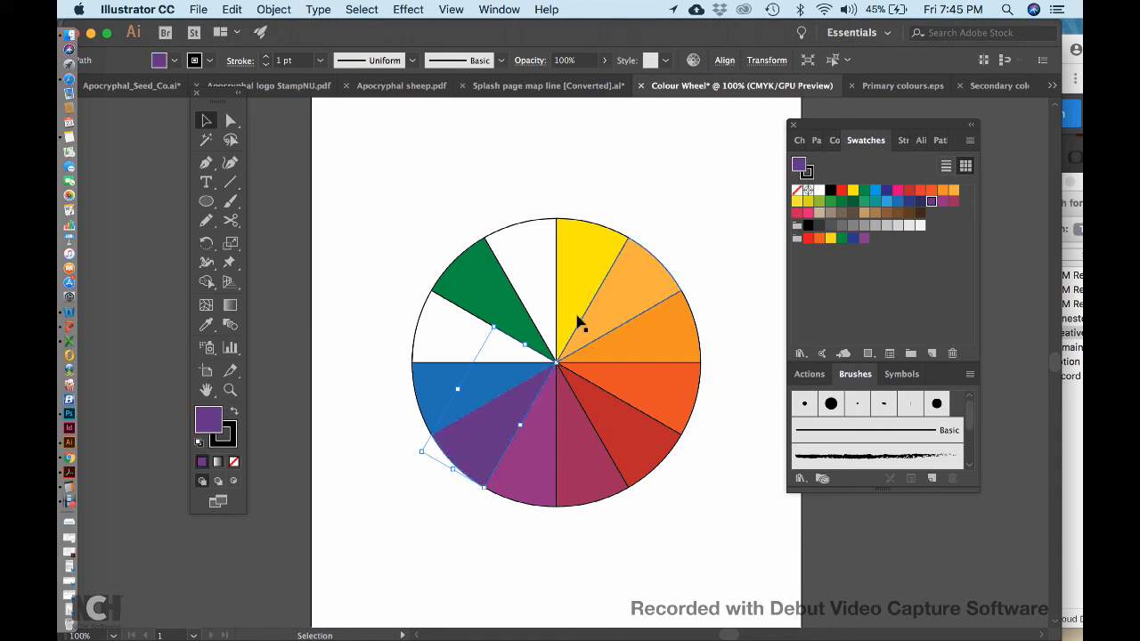
# Step: Fill the wedge between blue and green with teal and the wedge between green and yellow with yellow-green
pyautogui.click(419, 322)
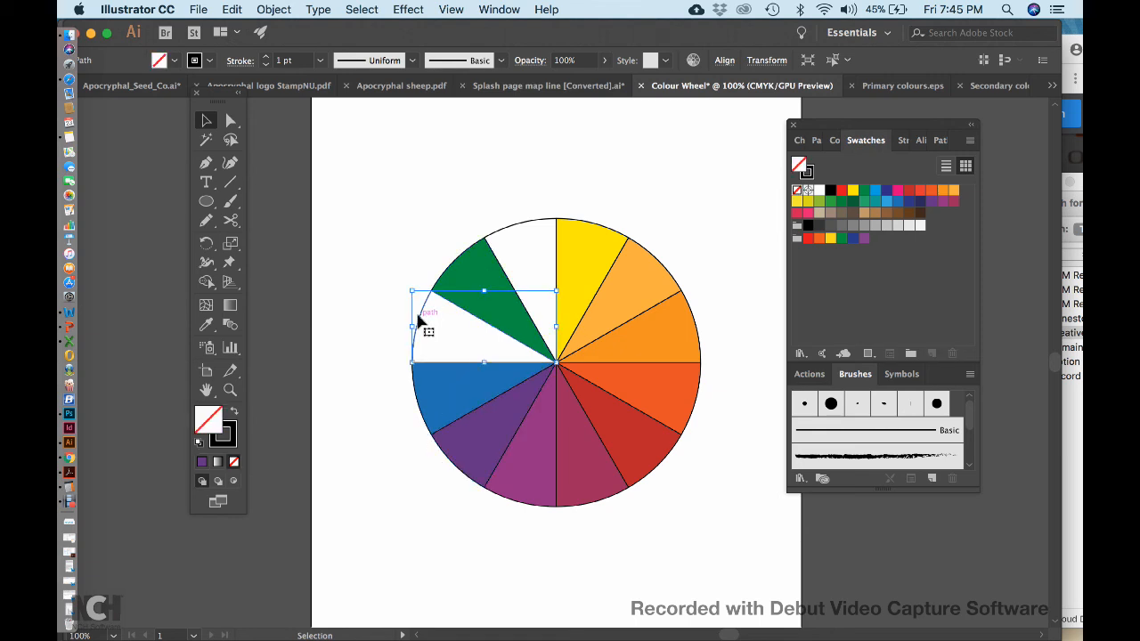
pyautogui.click(870, 203)
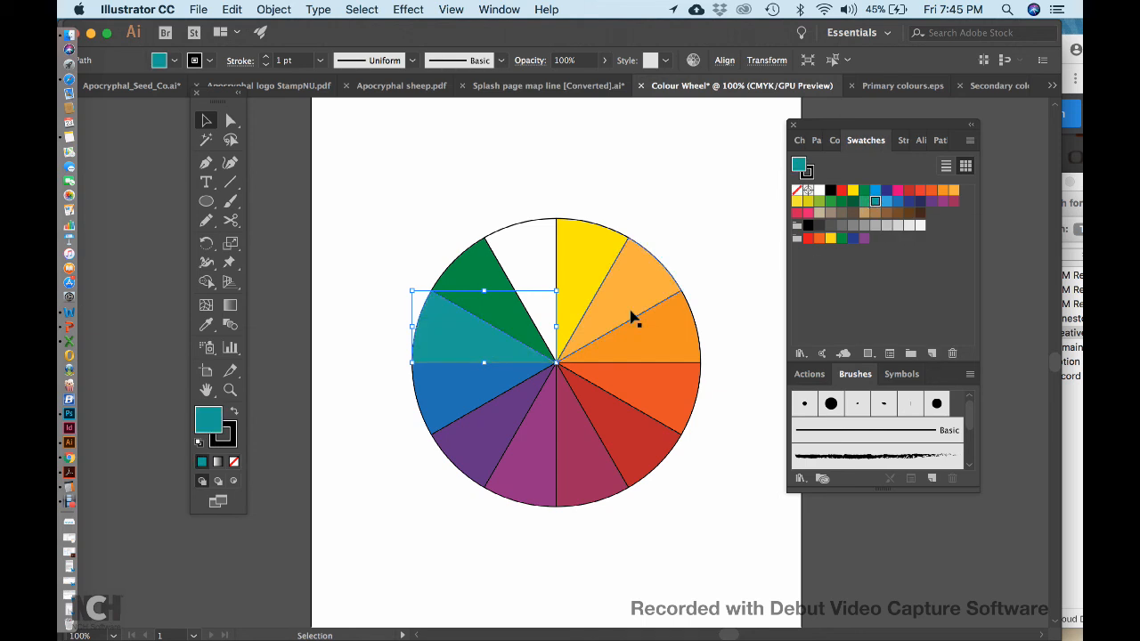
pyautogui.click(507, 229)
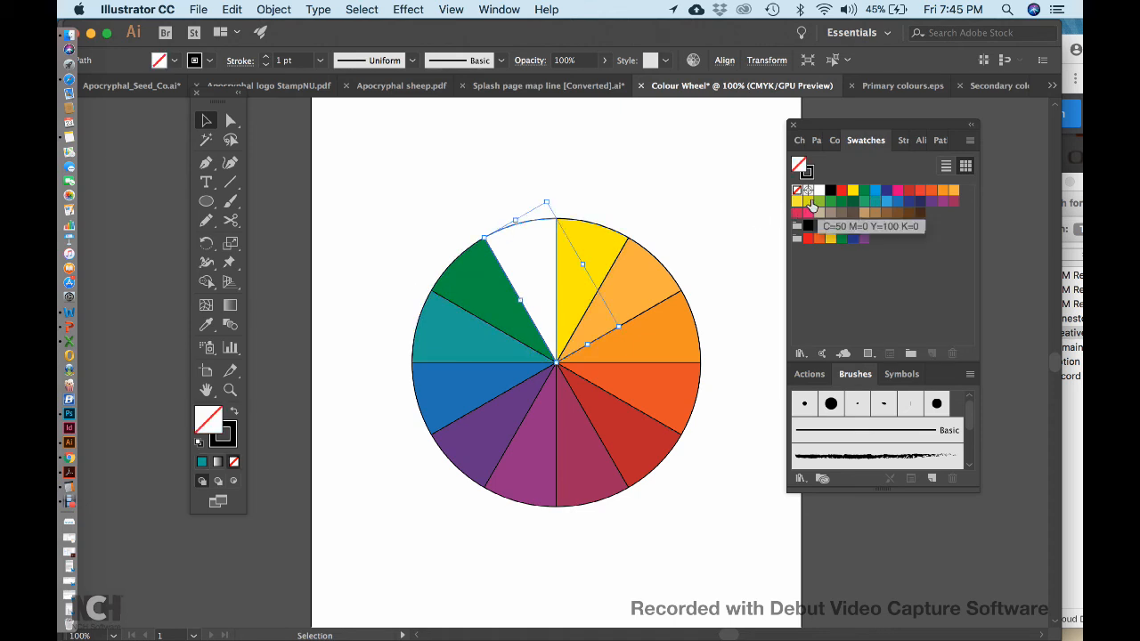
pyautogui.click(811, 204)
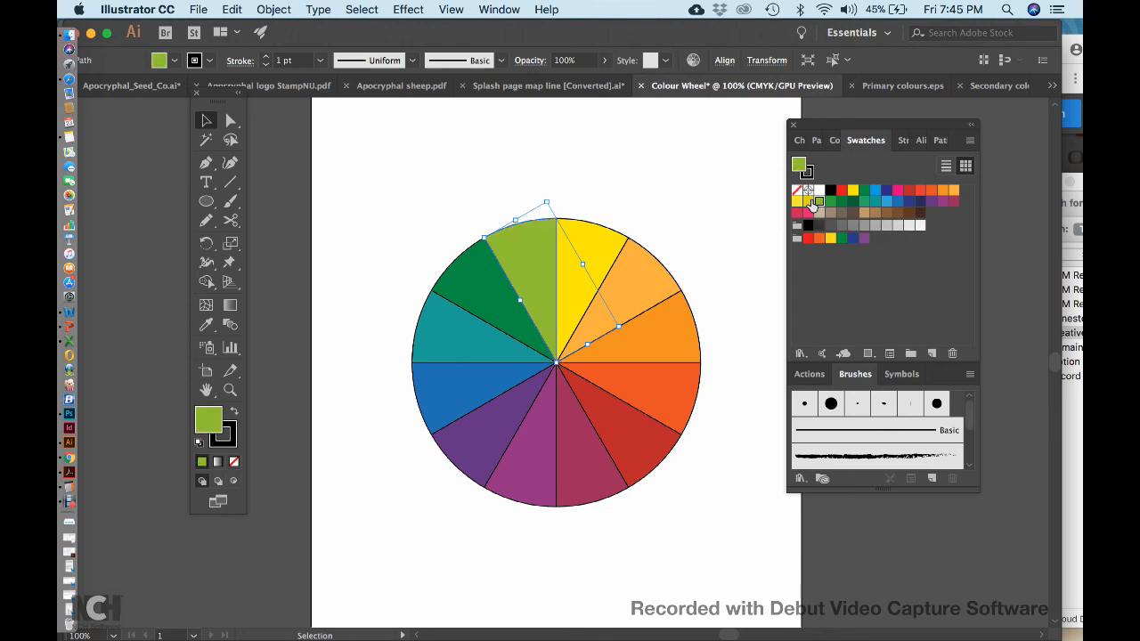
pyautogui.click(667, 196)
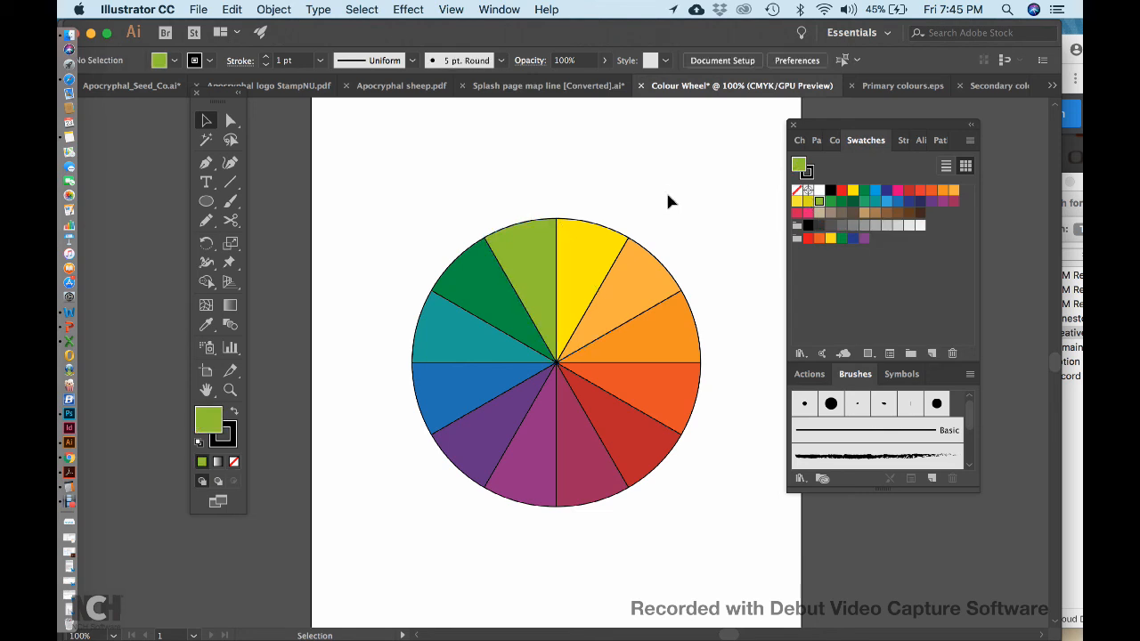